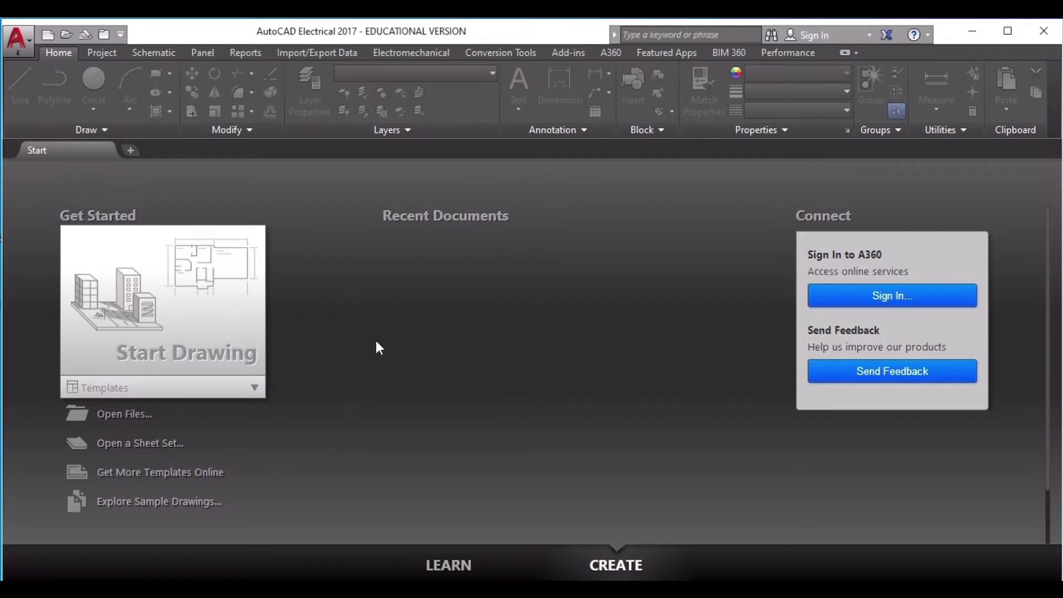
# Start a new blank drawing, look over the Project tools, and return to the Home drawing tools.
pyautogui.click(203, 334)
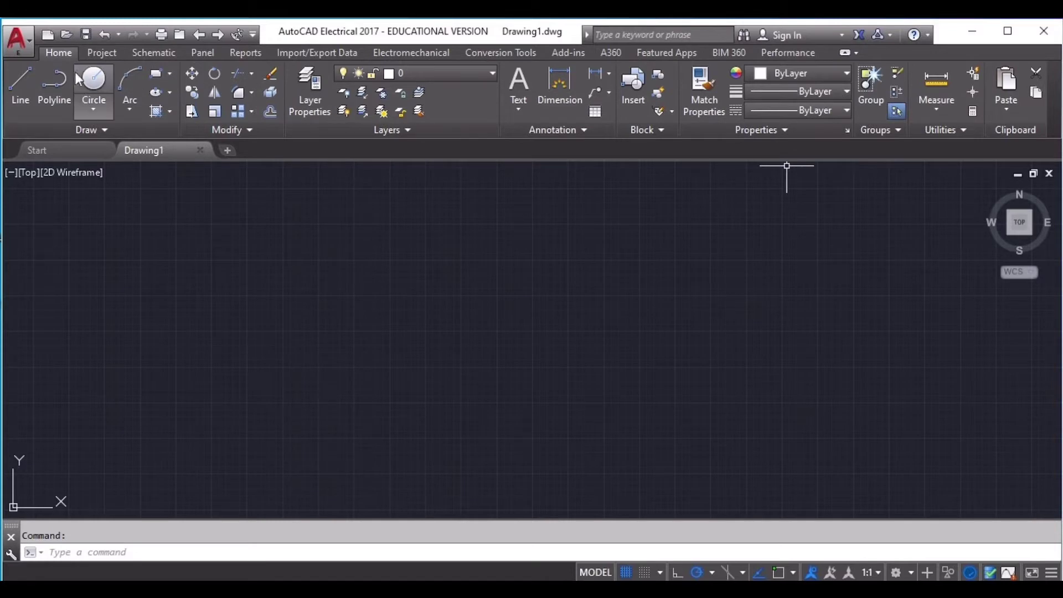
pyautogui.click(141, 53)
pyautogui.click(92, 56)
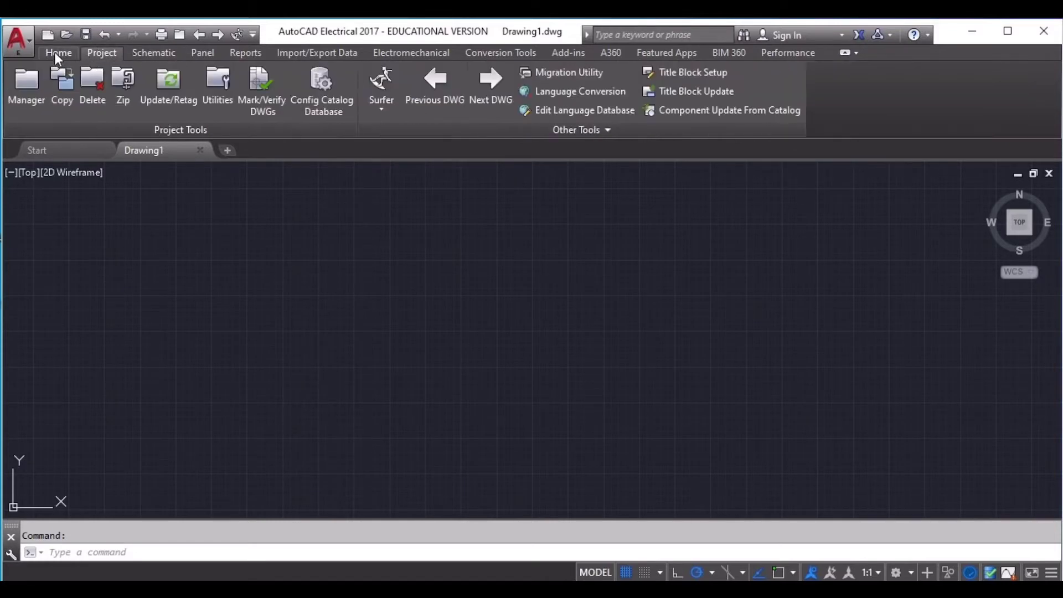
pyautogui.click(55, 52)
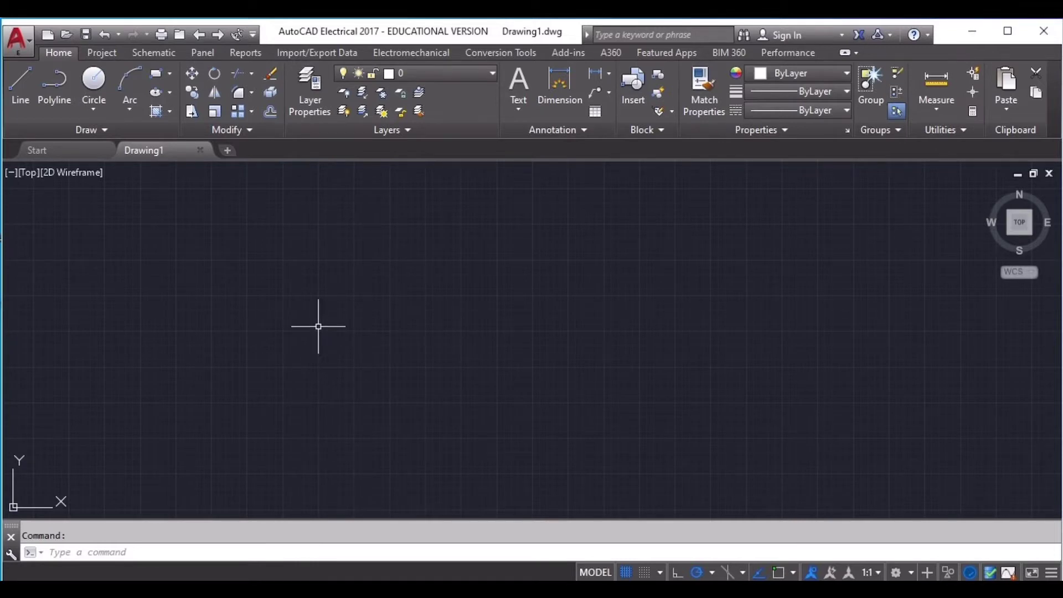
# Explore the empty drawing area by zooming in and out around the origin and panning the view.
pyautogui.scroll(-5, 318, 326)
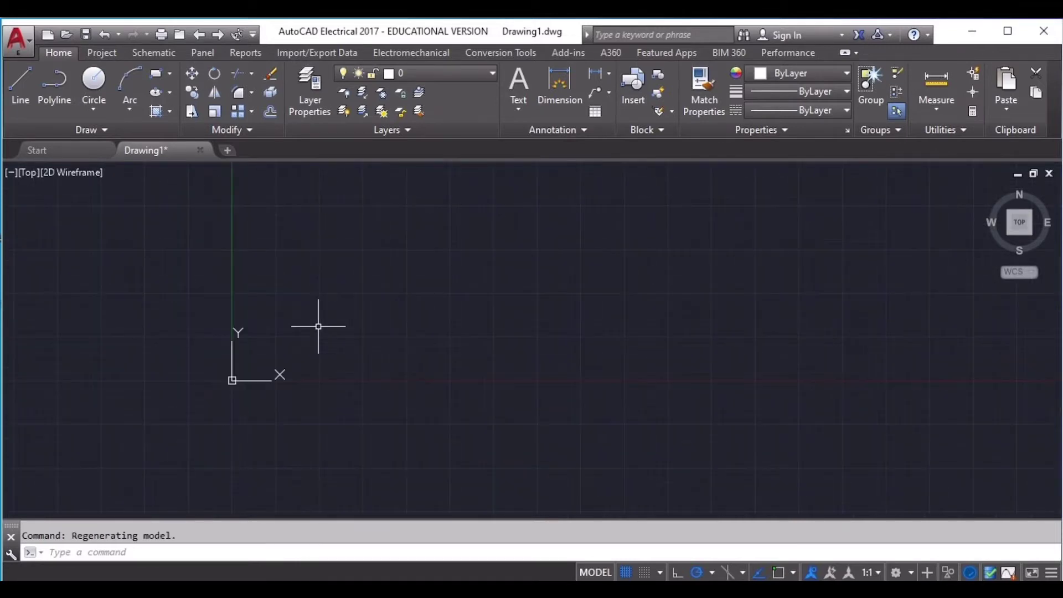
pyautogui.scroll(-6, 318, 326)
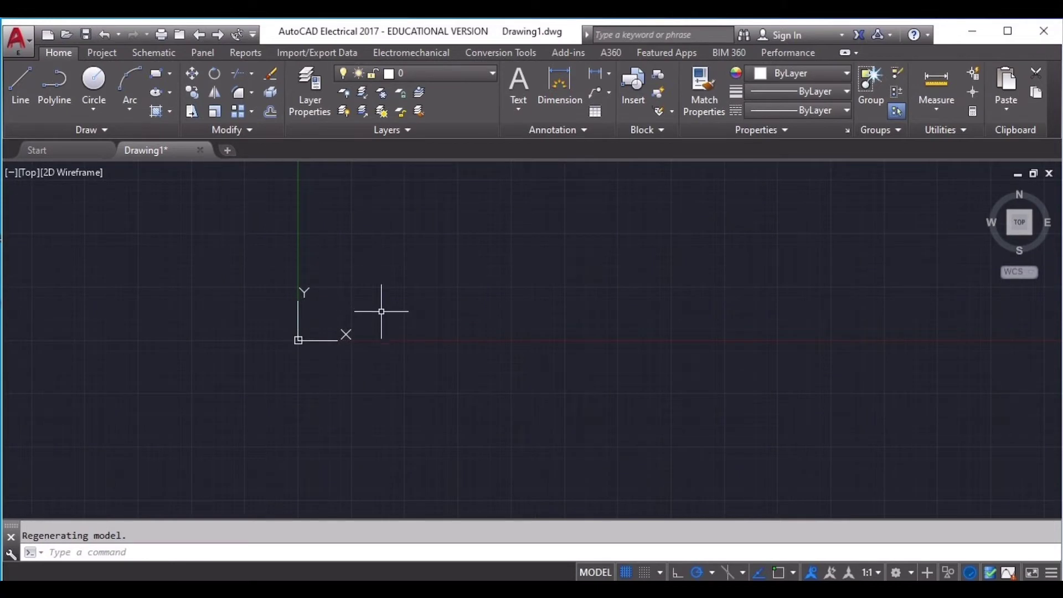
pyautogui.scroll(5, 387, 315)
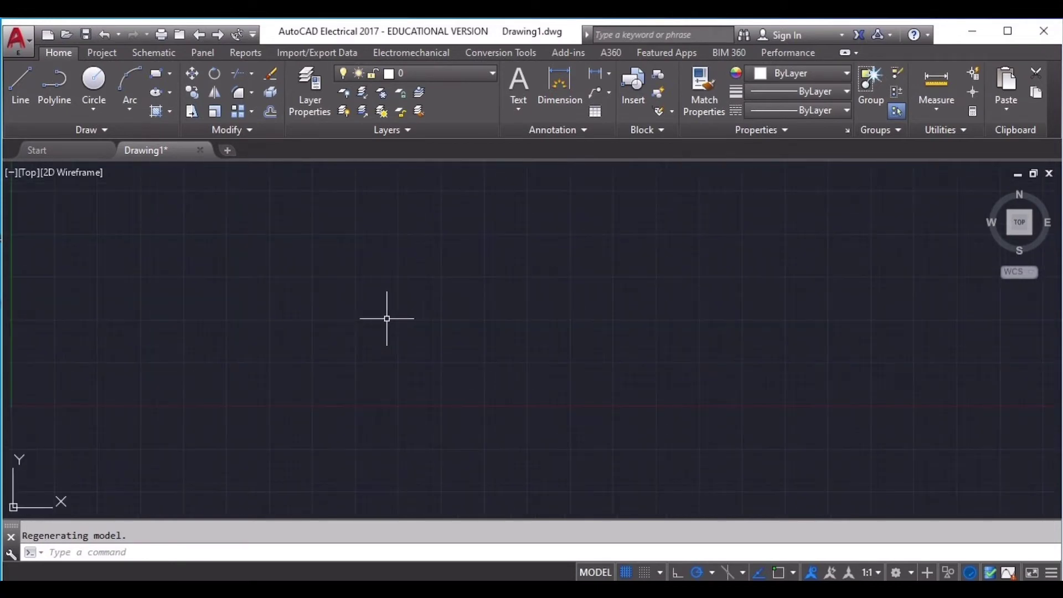
pyautogui.scroll(2, 387, 318)
pyautogui.scroll(2, 387, 319)
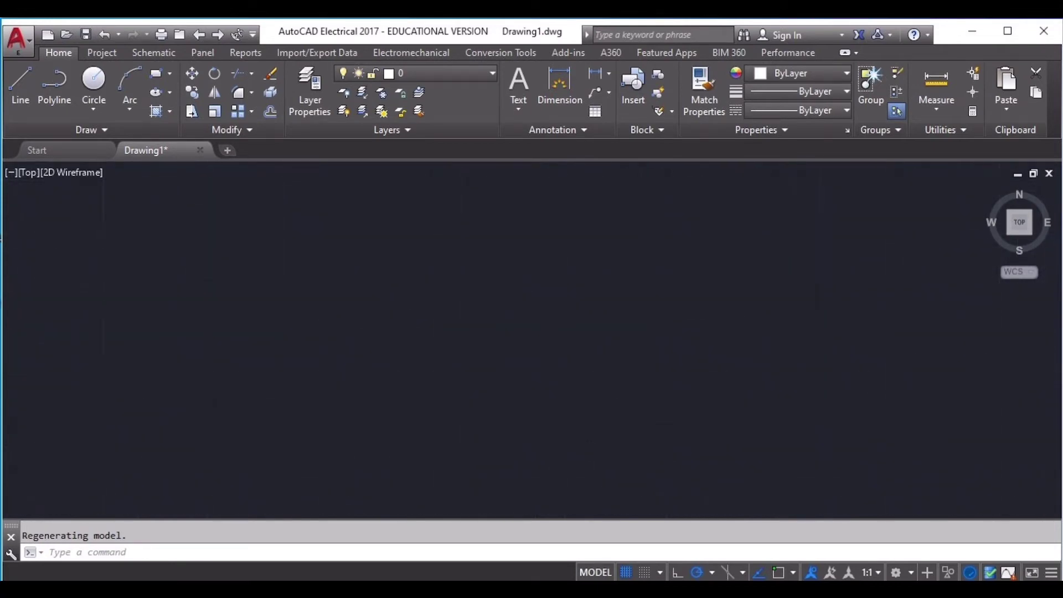
pyautogui.scroll(-2, 387, 319)
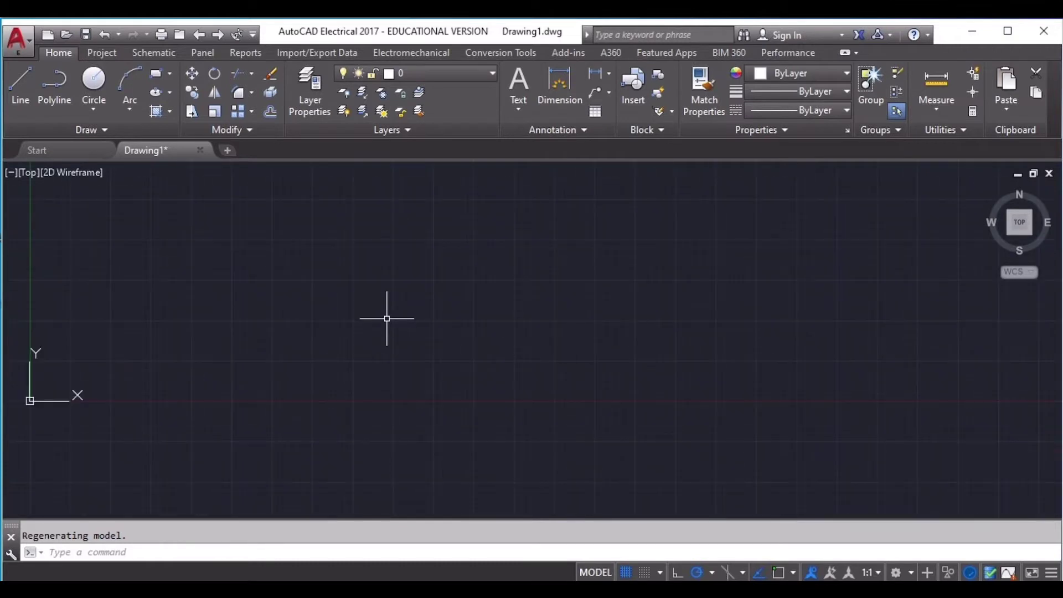
pyautogui.scroll(-10, 387, 318)
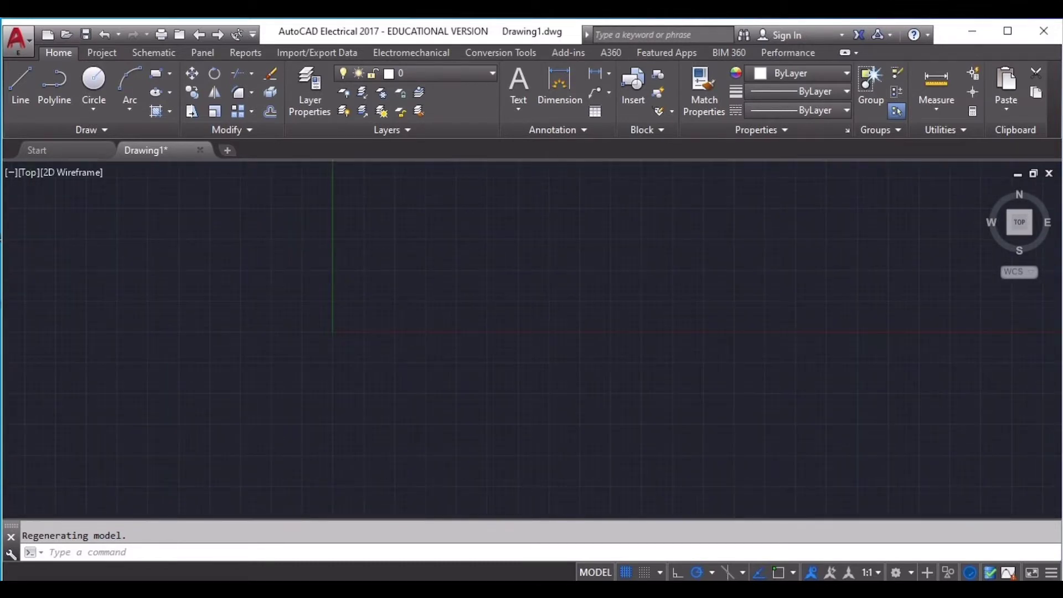
pyautogui.scroll(10, 387, 319)
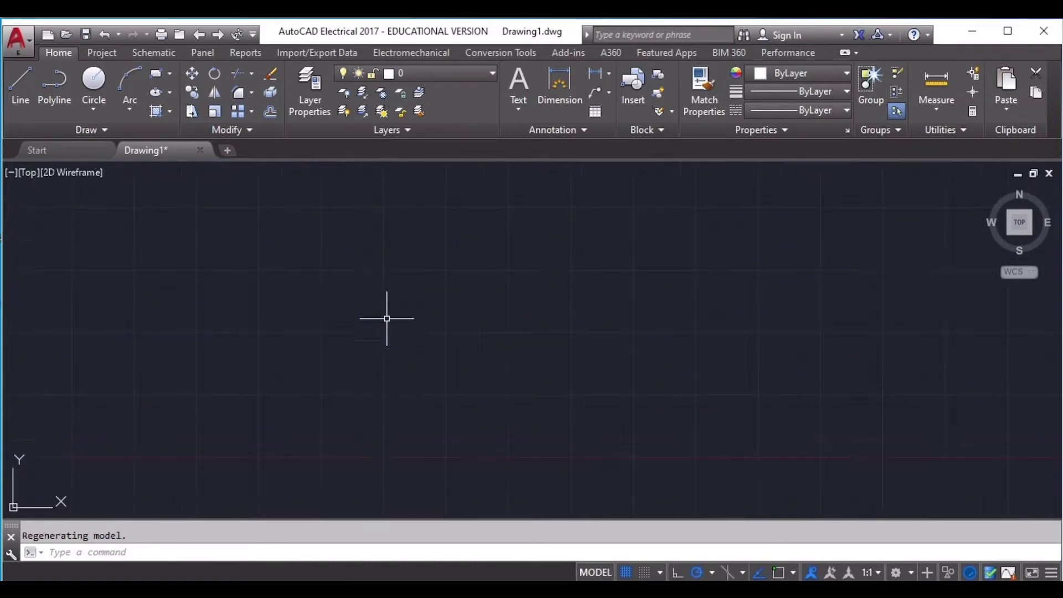
pyautogui.scroll(-3, 387, 318)
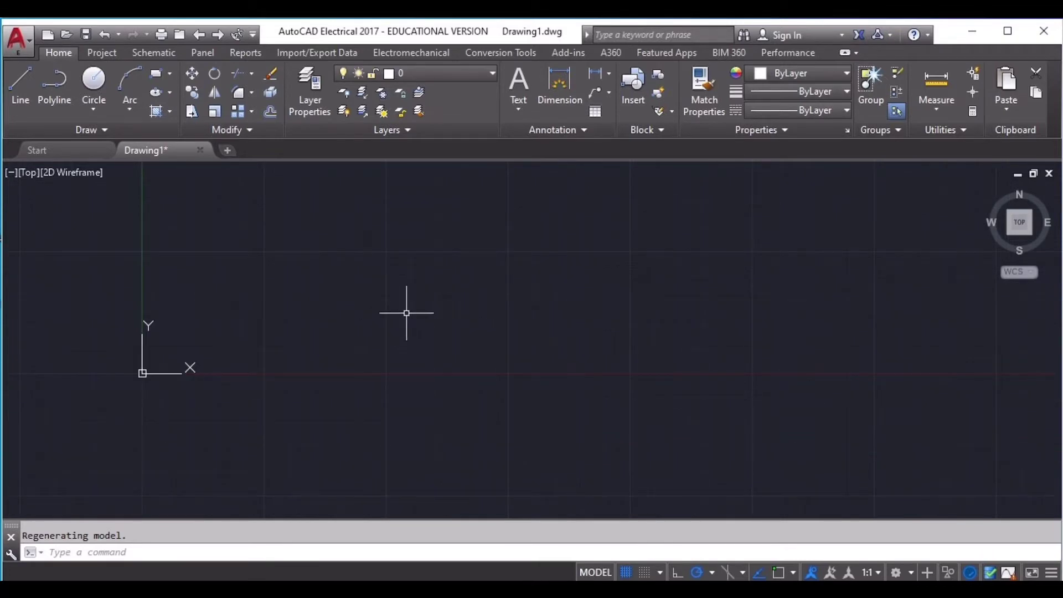
pyautogui.moveTo(407, 313)
pyautogui.mouseDown(button='middle')
pyautogui.moveTo(390, 301)
pyautogui.moveTo(242, 309)
pyautogui.moveTo(494, 311)
pyautogui.moveTo(526, 332)
pyautogui.moveTo(415, 316)
pyautogui.moveTo(421, 256)
pyautogui.moveTo(451, 453)
pyautogui.moveTo(532, 341)
pyautogui.moveTo(397, 370)
pyautogui.moveTo(441, 276)
pyautogui.moveTo(476, 286)
pyautogui.mouseUp(button='middle')
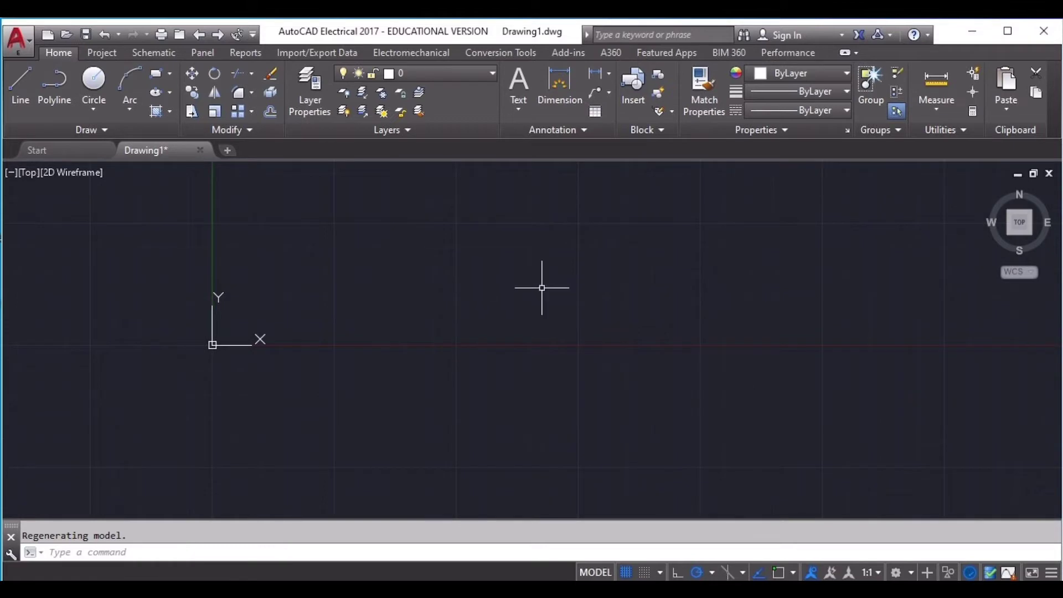
# Try rectangular and lasso selections in both window and crossing modes over the empty drawing area.
pyautogui.click(554, 232)
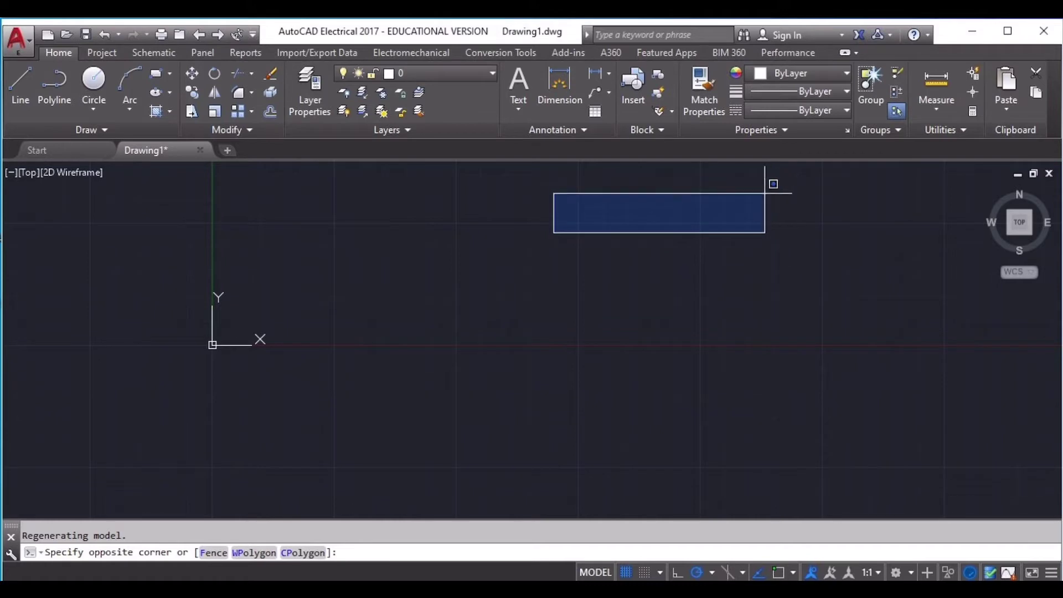
pyautogui.click(565, 259)
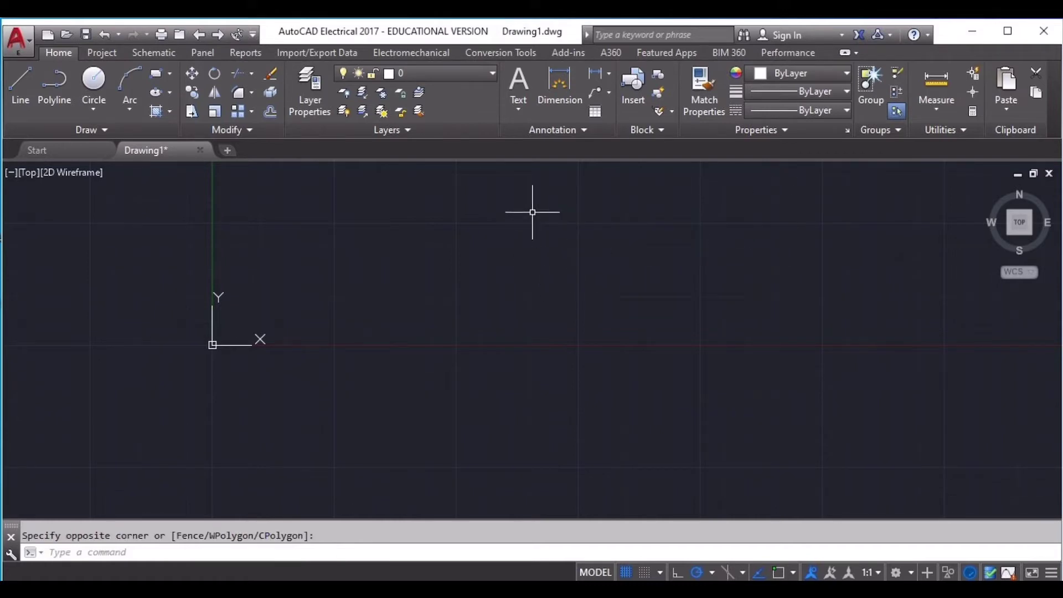
pyautogui.moveTo(532, 212)
pyautogui.mouseDown()
pyautogui.moveTo(416, 190)
pyautogui.moveTo(360, 347)
pyautogui.moveTo(607, 472)
pyautogui.moveTo(748, 267)
pyautogui.moveTo(662, 219)
pyautogui.mouseUp()
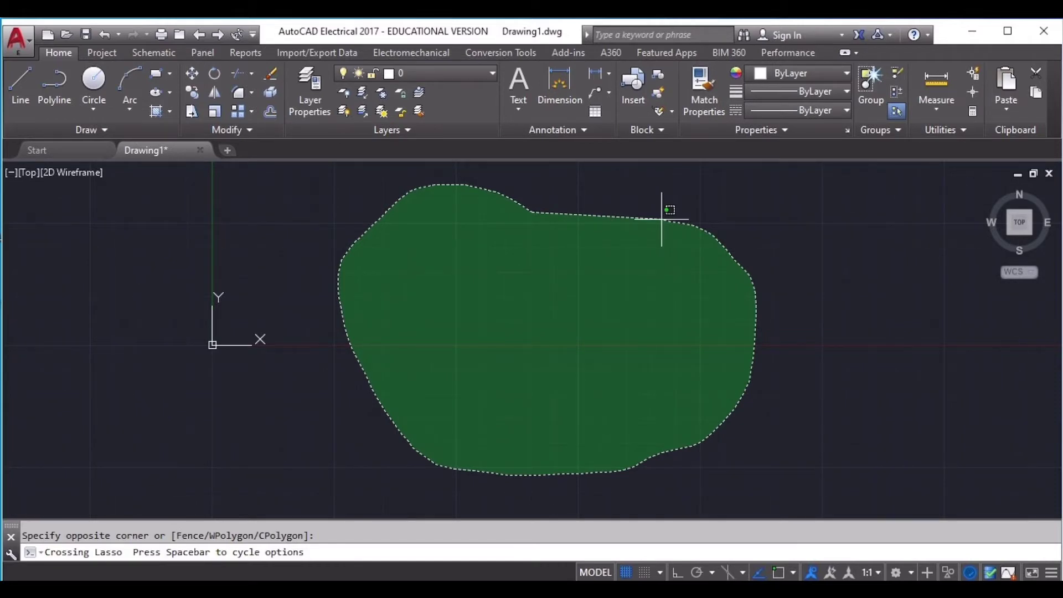
pyautogui.moveTo(662, 219); pyautogui.dragTo(662, 219)
pyautogui.moveTo(424, 309)
pyautogui.mouseDown()
pyautogui.moveTo(712, 271)
pyautogui.moveTo(754, 456)
pyautogui.moveTo(494, 410)
pyautogui.moveTo(686, 254)
pyautogui.moveTo(417, 240)
pyautogui.moveTo(643, 261)
pyautogui.moveTo(282, 202)
pyautogui.moveTo(375, 351)
pyautogui.moveTo(454, 227)
pyautogui.moveTo(393, 378)
pyautogui.moveTo(293, 346)
pyautogui.moveTo(304, 356)
pyautogui.mouseUp()
pyautogui.click(416, 243)
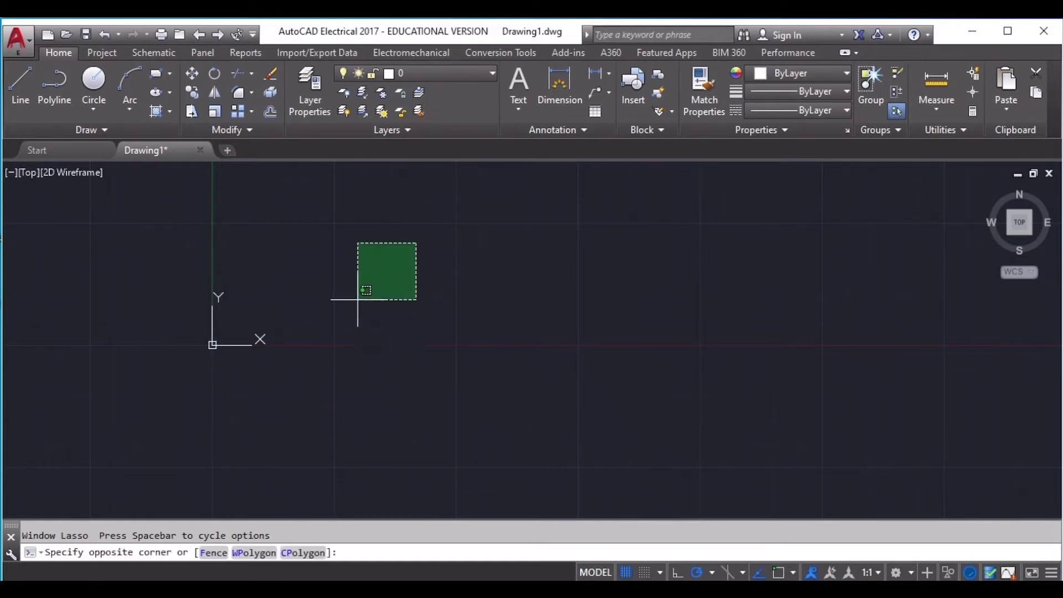
pyautogui.click(359, 300)
pyautogui.click(451, 251)
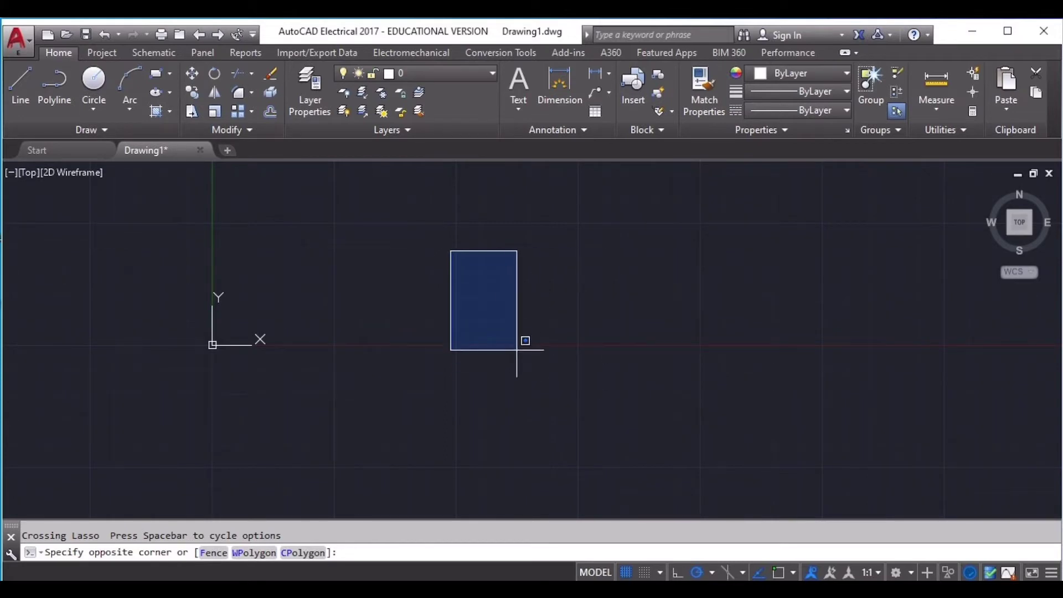
pyautogui.press('Escape')
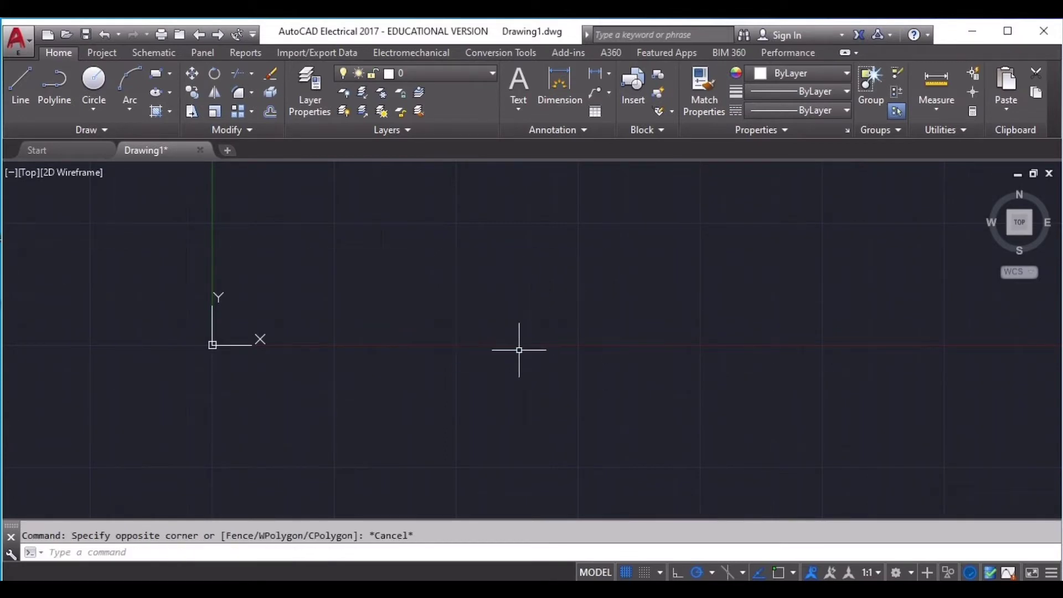
# View the context commands offered for the empty drawing area and dismiss them.
pyautogui.rightClick(369, 237)
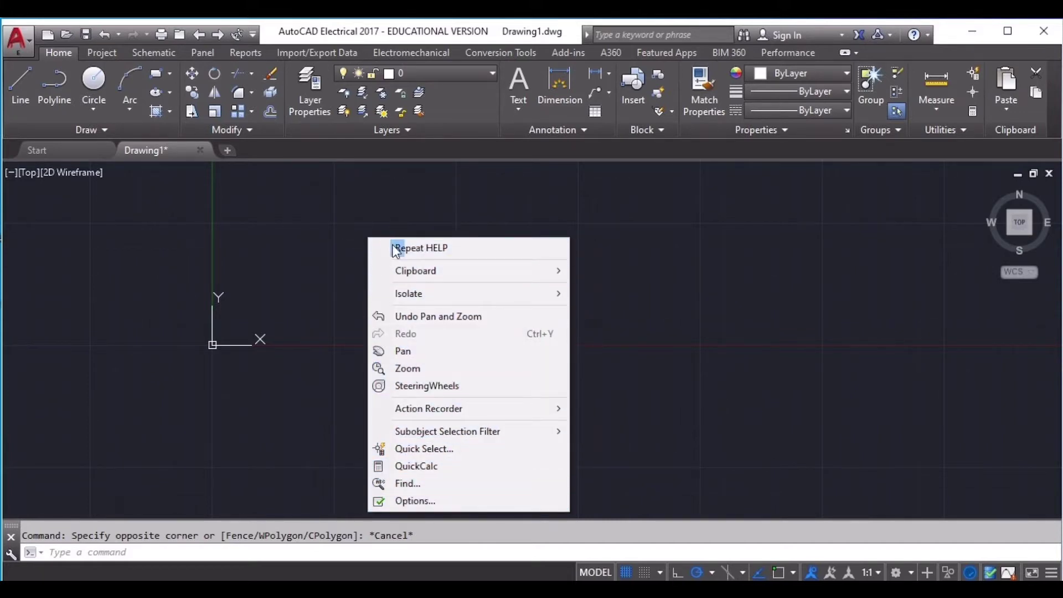
pyautogui.click(297, 265)
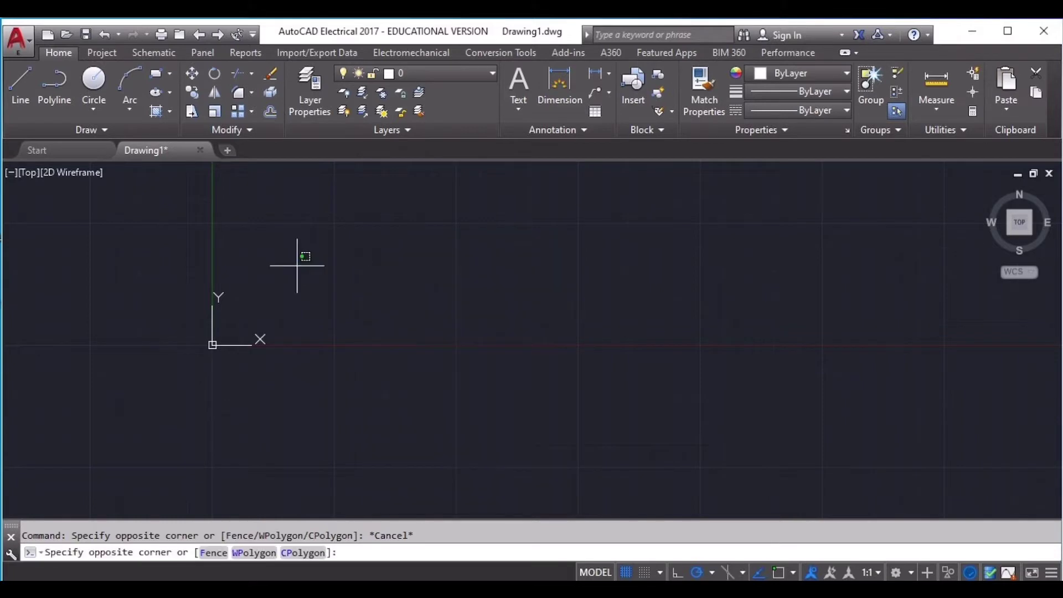
pyautogui.click(429, 317)
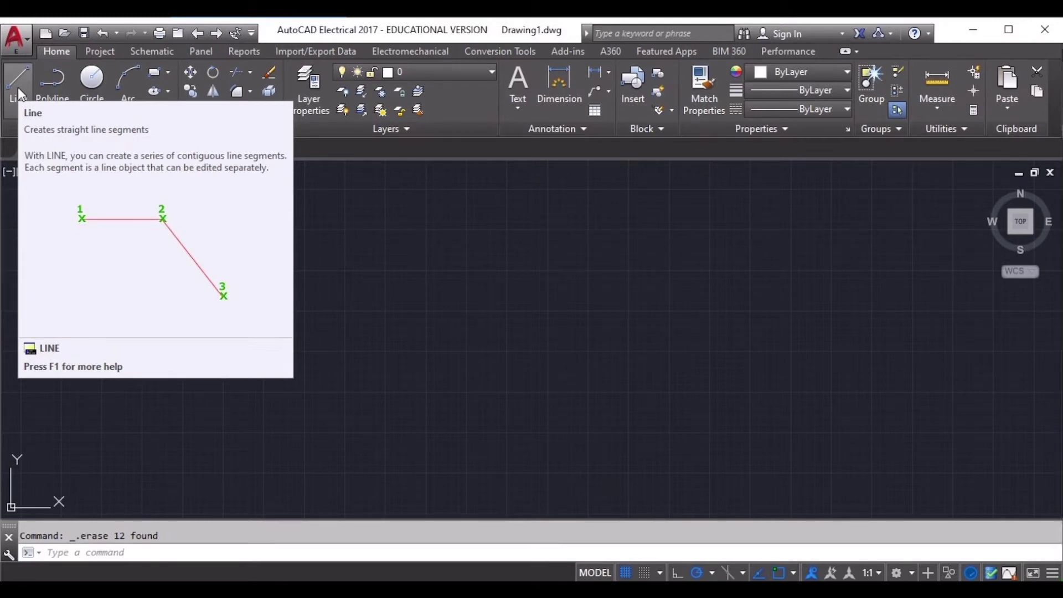
# Draw a closed triangle from three connected segments with the Line command, ending at the first point.
pyautogui.click(18, 87)
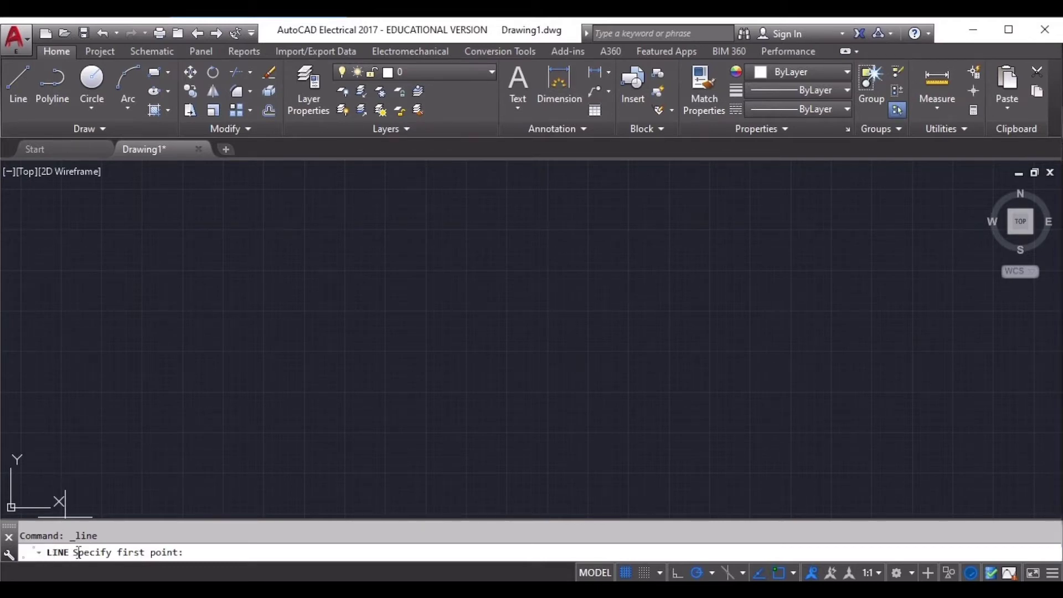
pyautogui.click(205, 334)
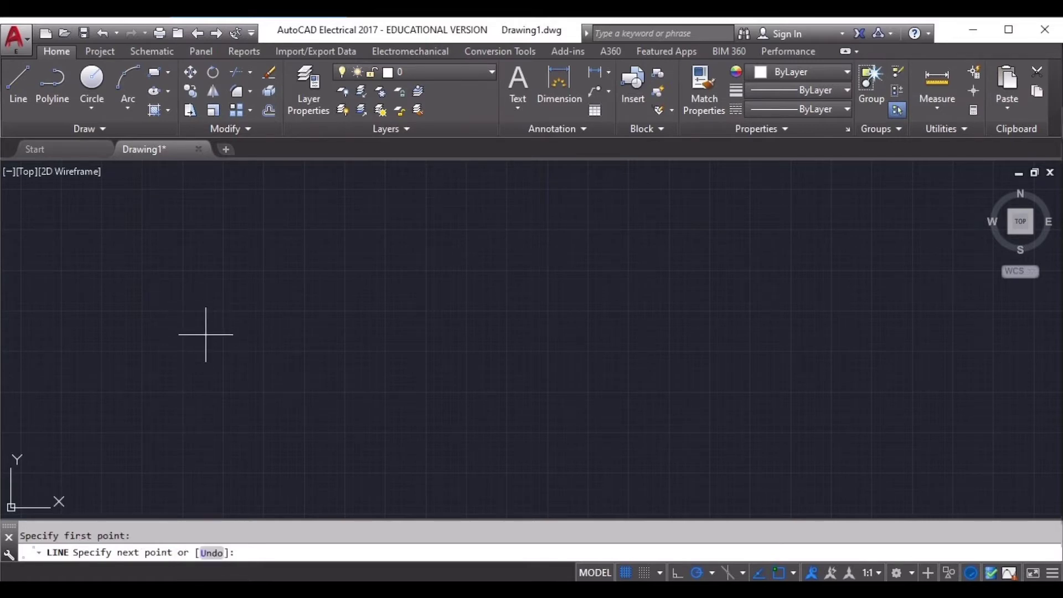
pyautogui.click(265, 274)
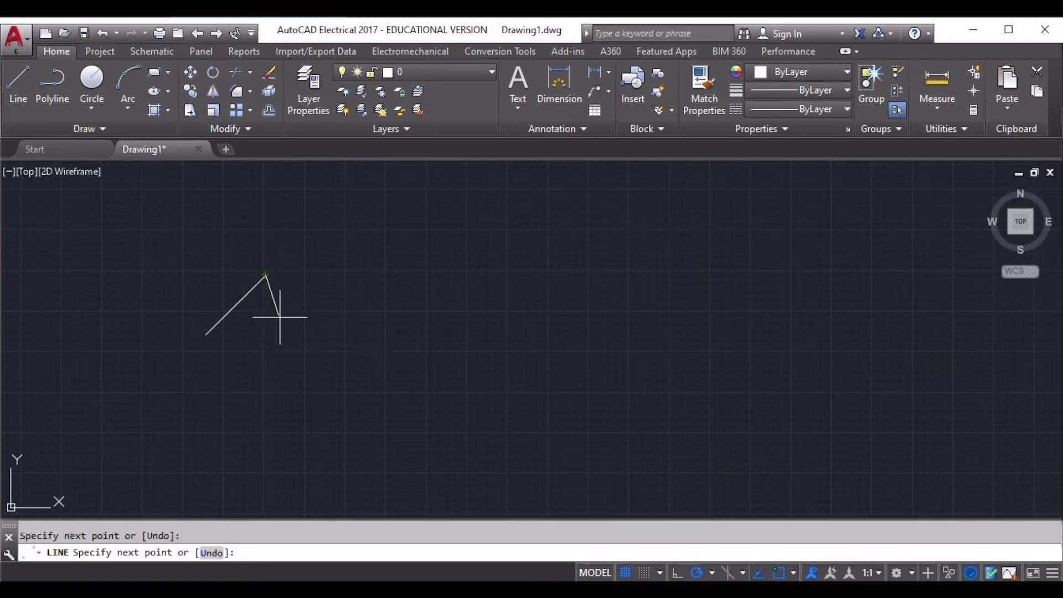
pyautogui.click(291, 346)
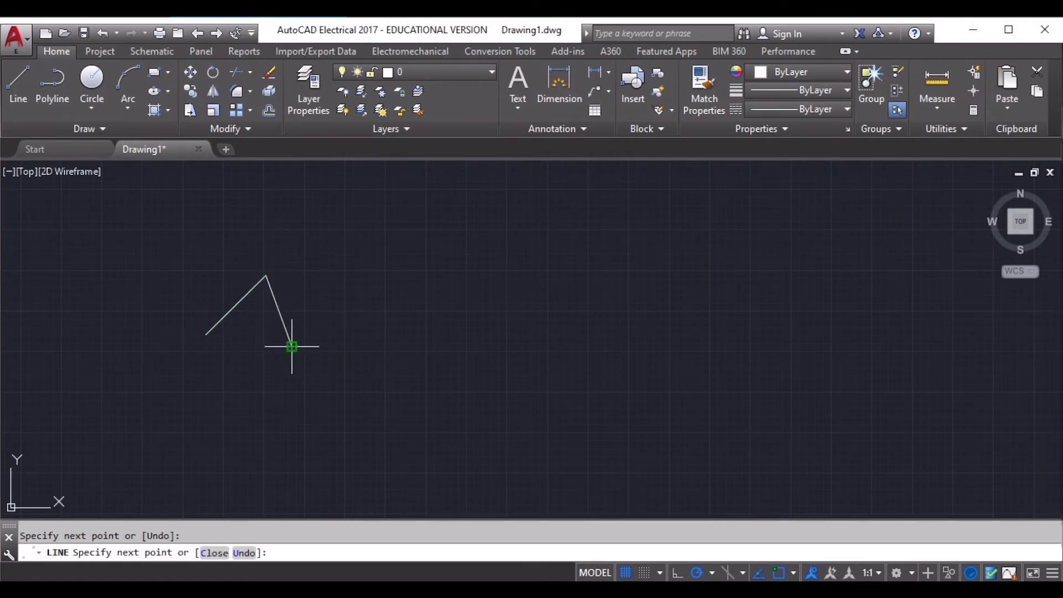
pyautogui.click(206, 334)
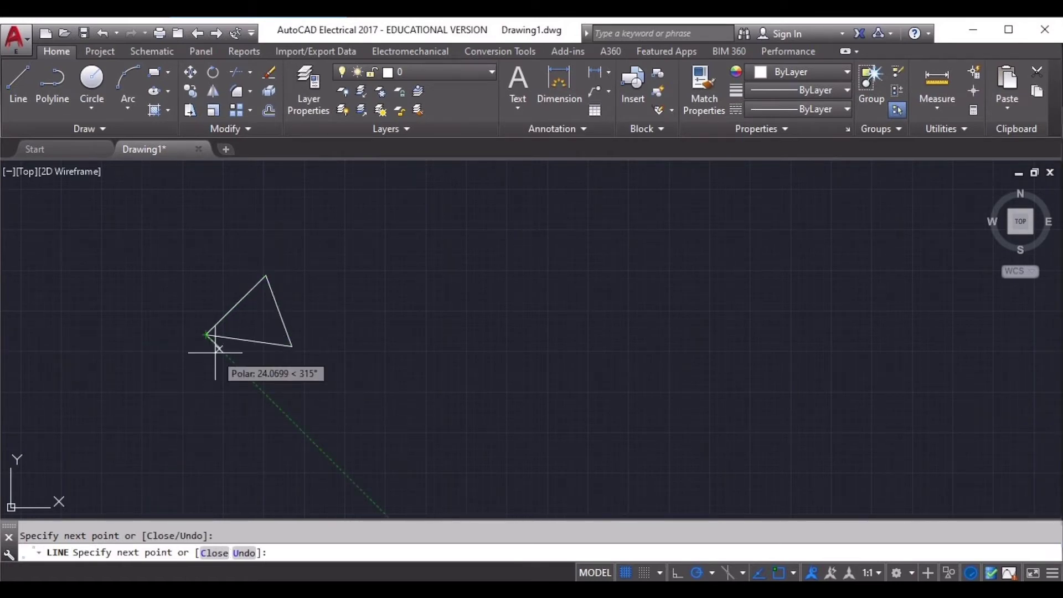
pyautogui.press('Escape')
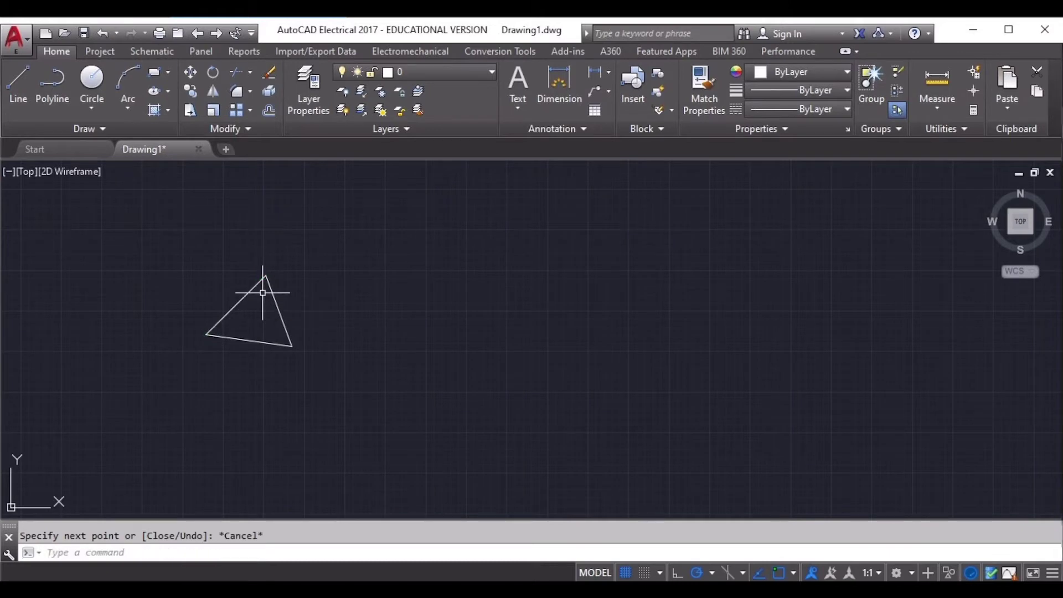
# Try rectangular window selections in the empty space beside the triangle.
pyautogui.click(317, 363)
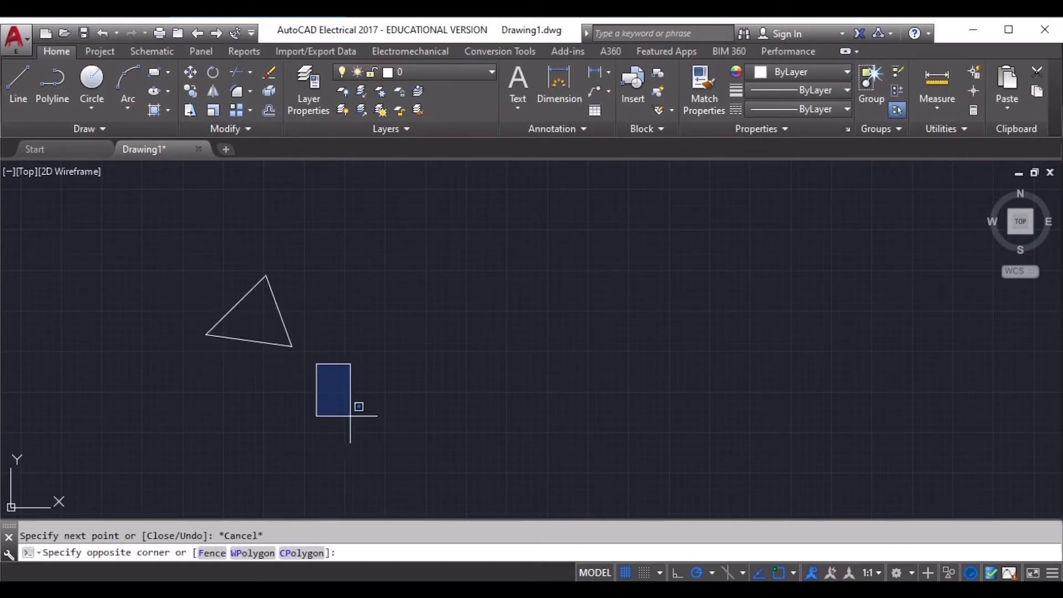
pyautogui.click(359, 397)
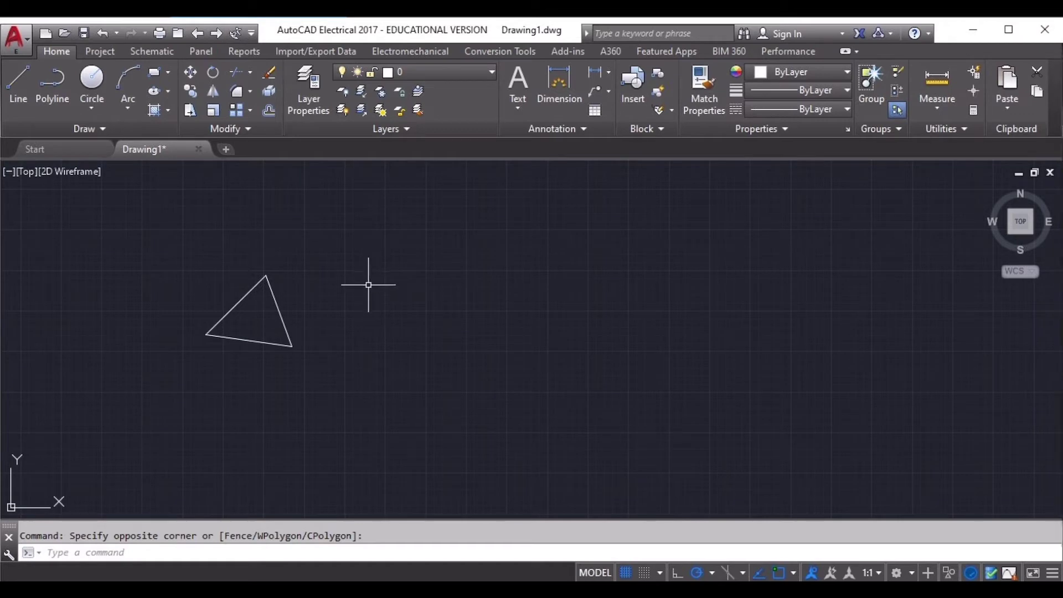
pyautogui.click(390, 275)
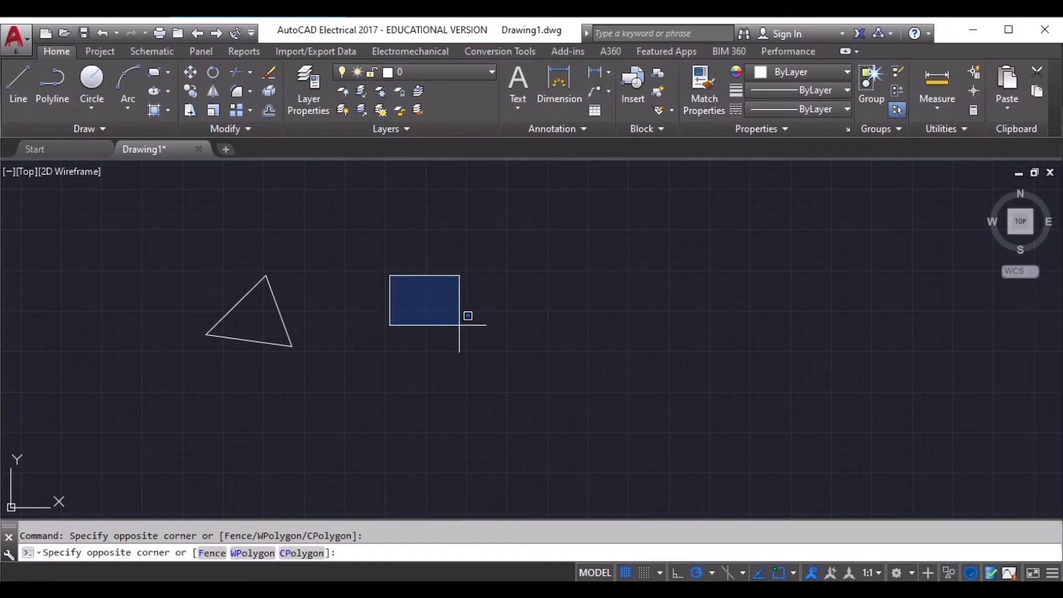
pyautogui.press('Escape')
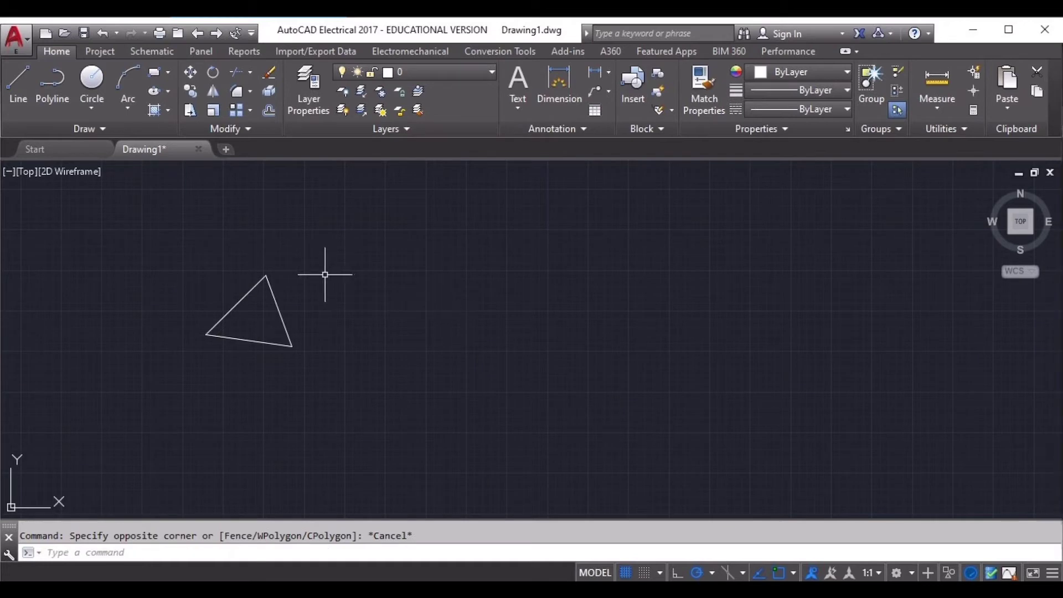
# Select the triangle's left side with a crossing rectangle drawn from inside the triangle outward, and clear the selection.
pyautogui.scroll(2, 256, 317)
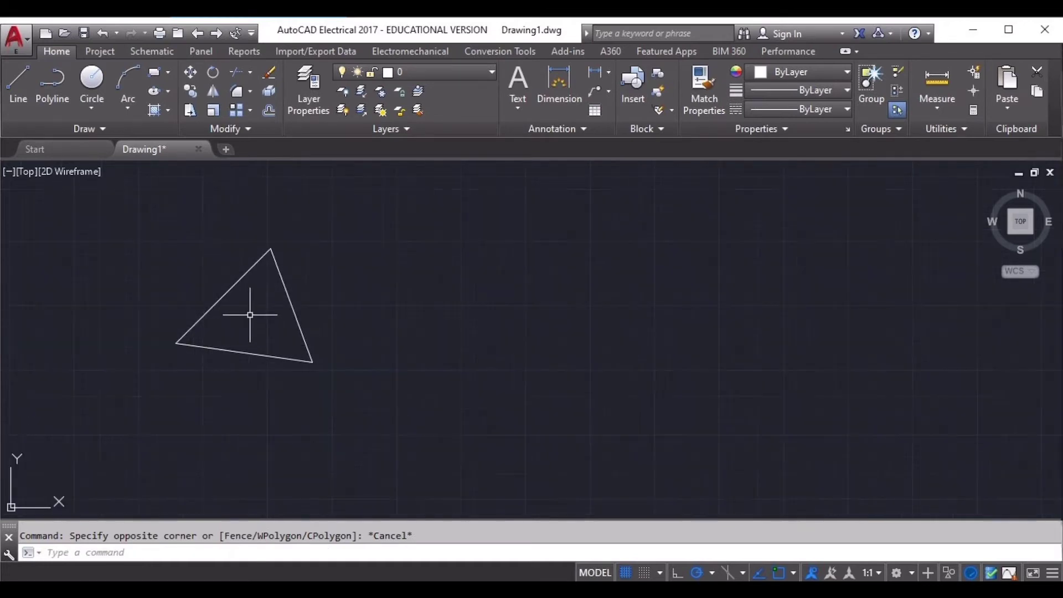
pyautogui.click(265, 293)
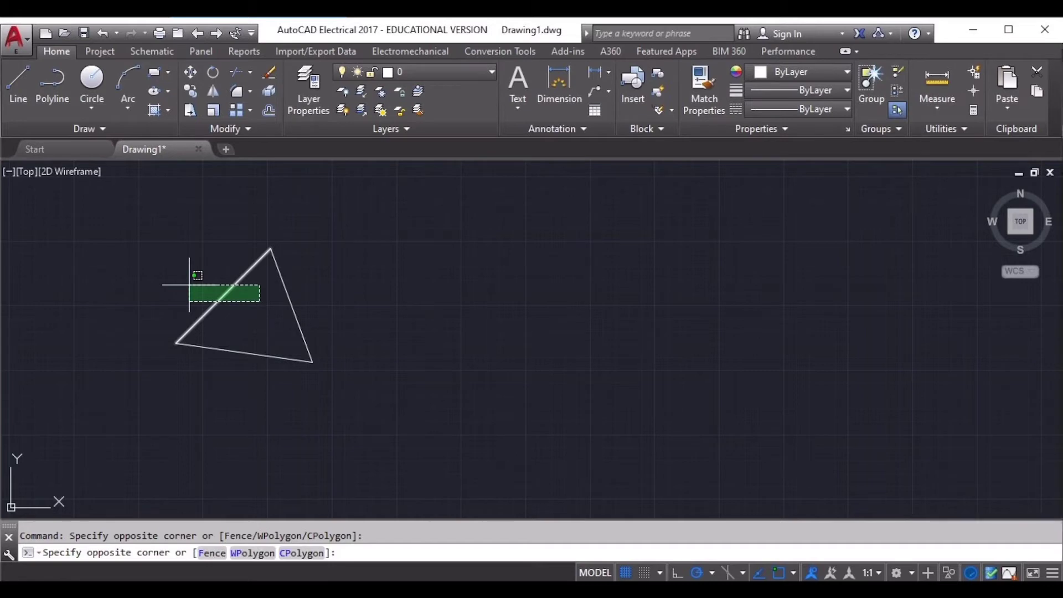
pyautogui.click(190, 285)
pyautogui.press('Escape')
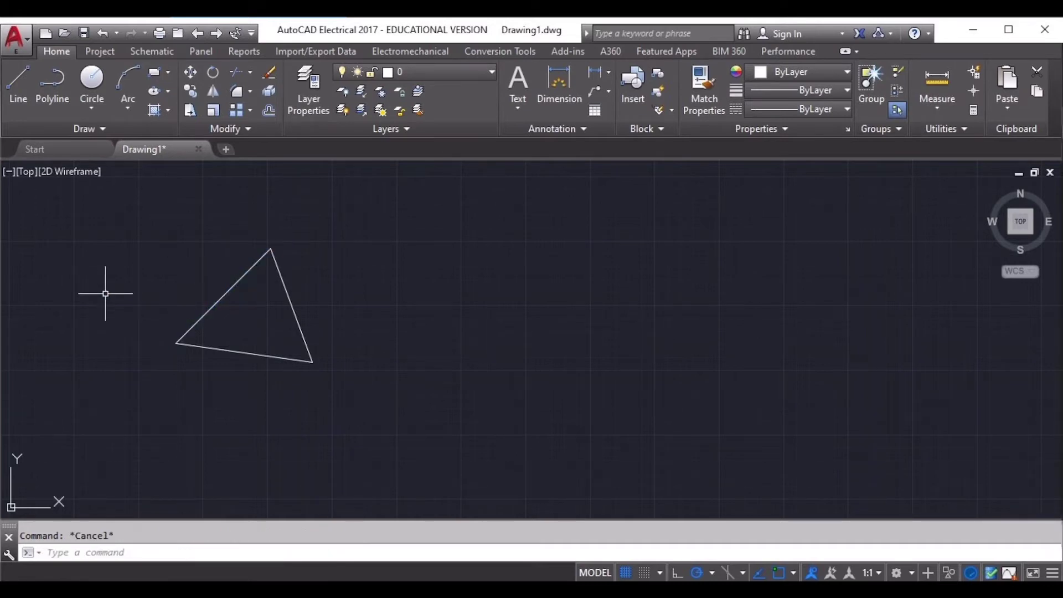
# Try a window selection covering part of the triangle's right side and another enclosing that side completely, and clear the selection.
pyautogui.click(253, 296)
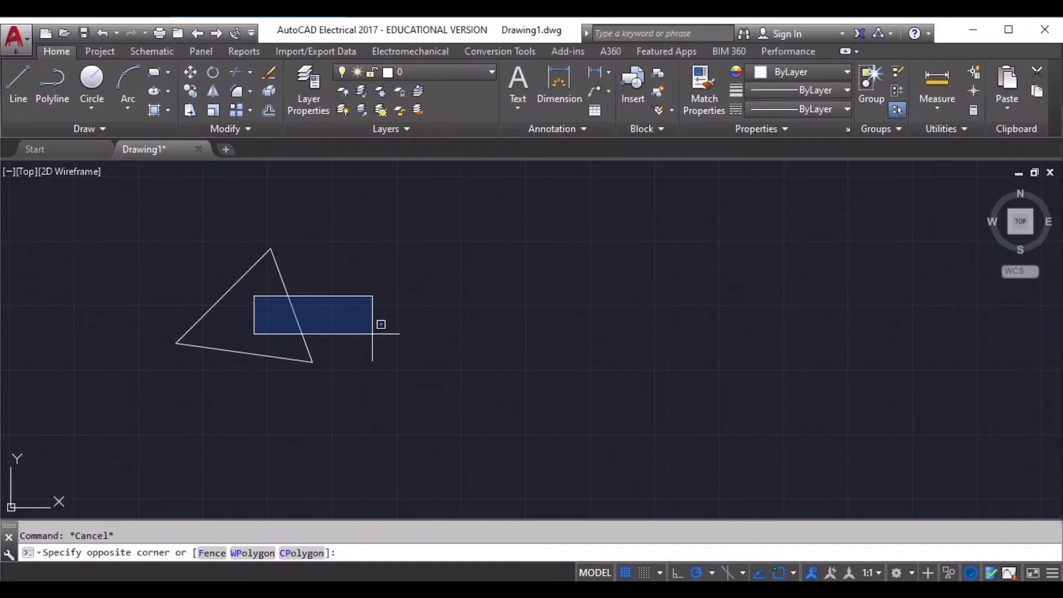
pyautogui.click(374, 333)
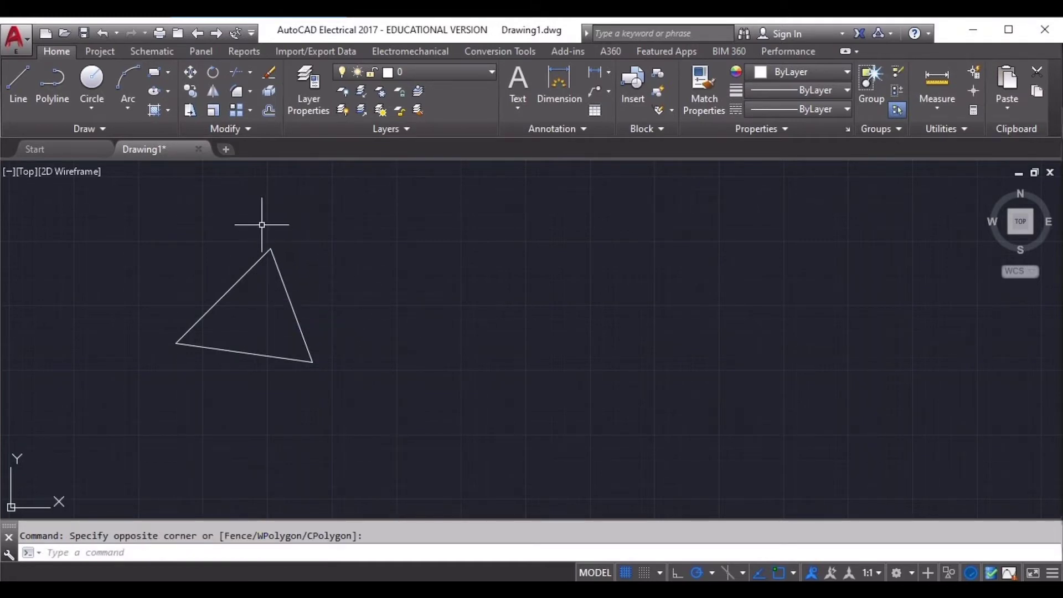
pyautogui.click(258, 228)
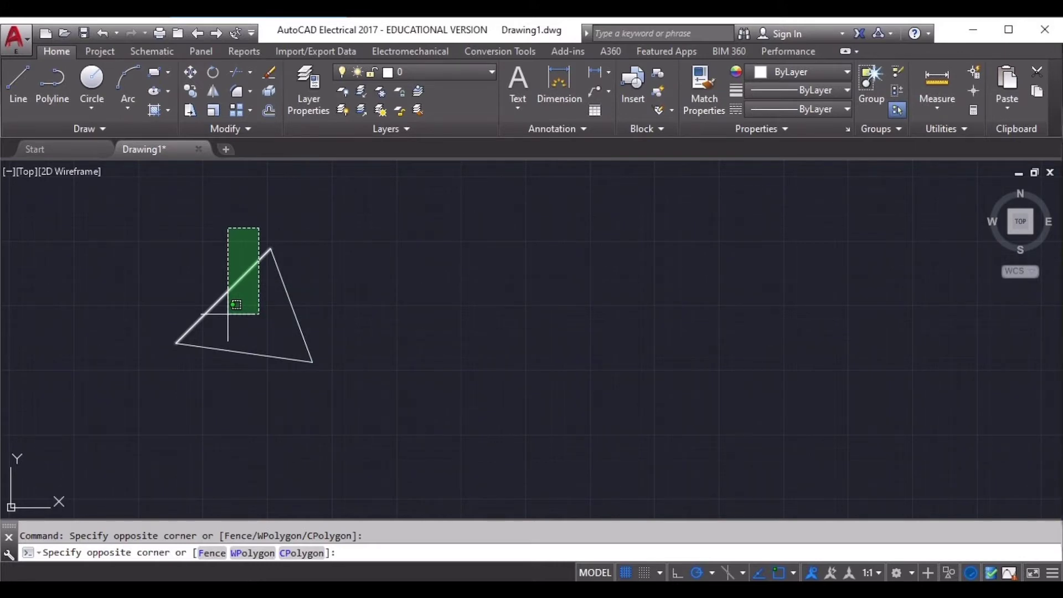
pyautogui.click(374, 411)
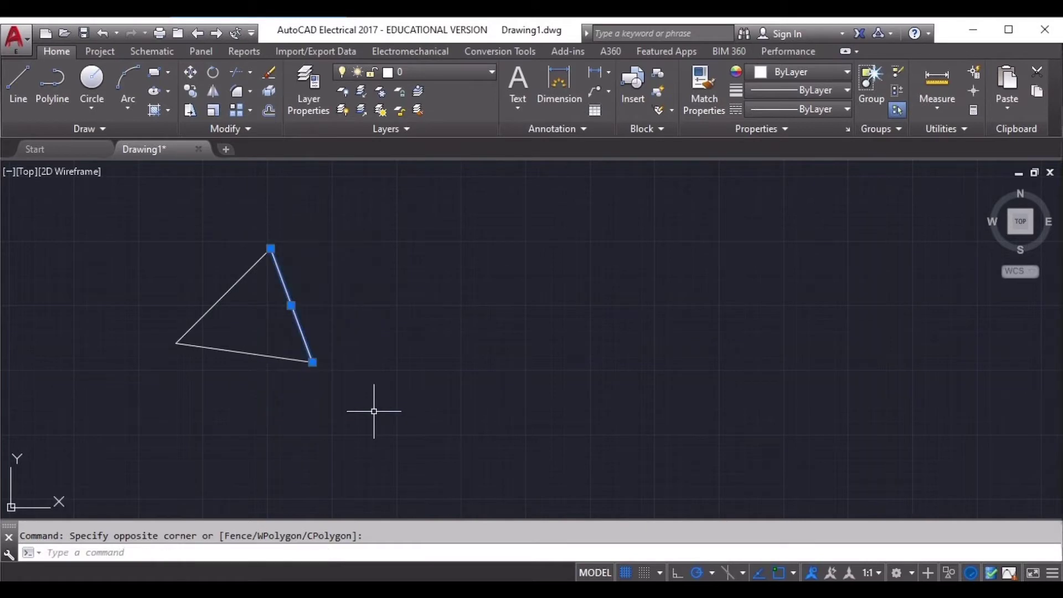
pyautogui.press('Escape')
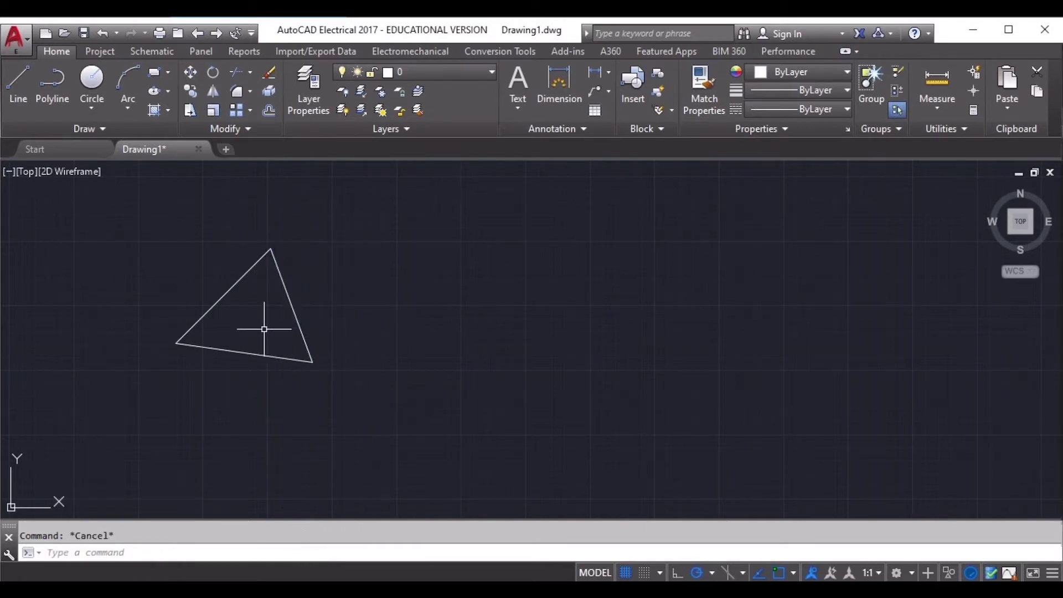
# Repeat the crossing selection across only the triangle's left side and clear it.
pyautogui.click(234, 311)
pyautogui.click(191, 305)
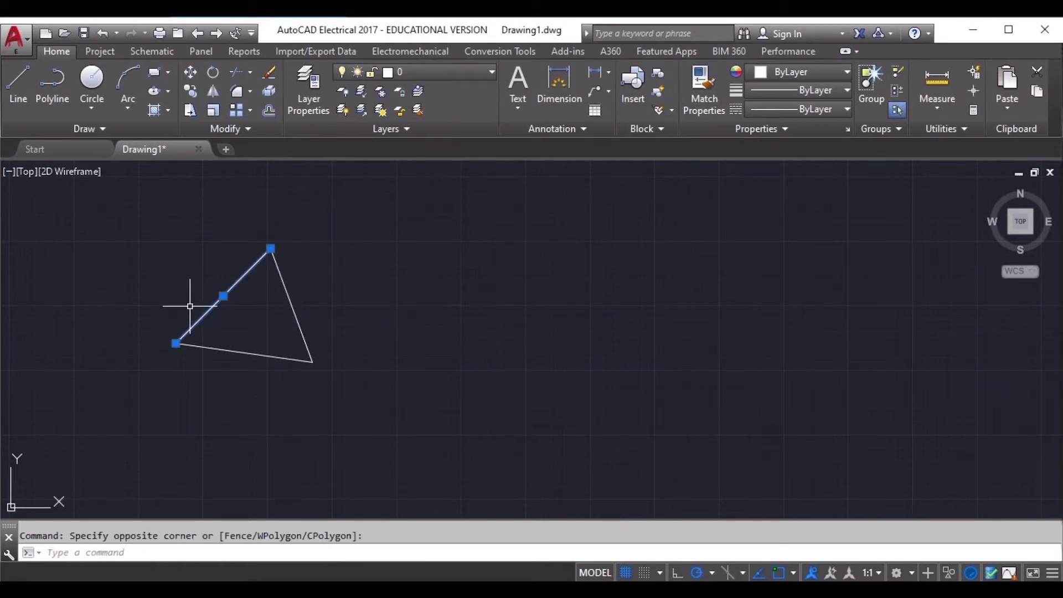
pyautogui.press('Escape')
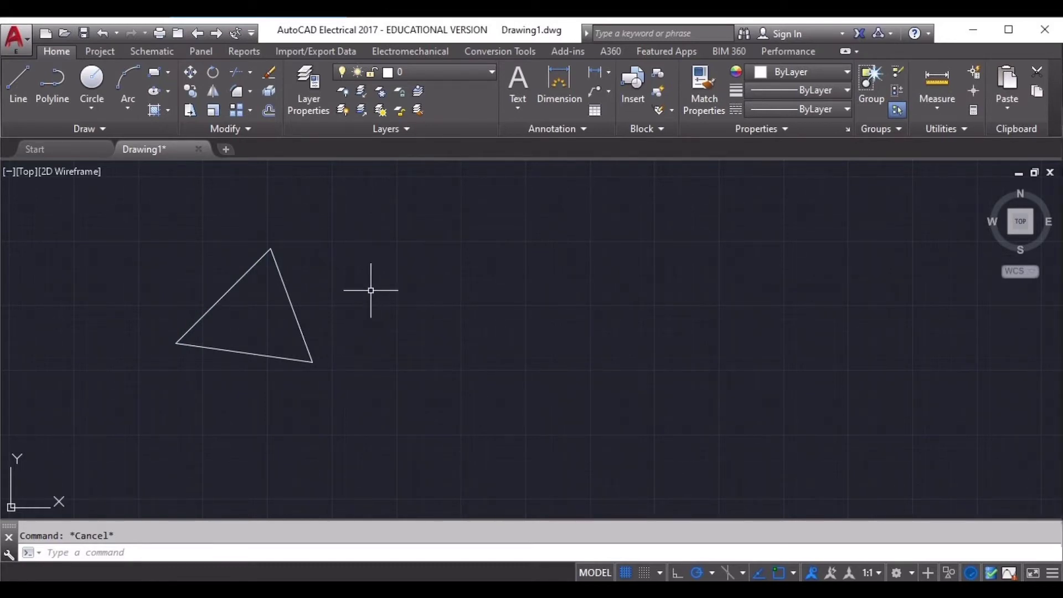
# Zoom far away from the triangle and bring it back to fill the view with Zoom Extents.
pyautogui.scroll(-10, 372, 290)
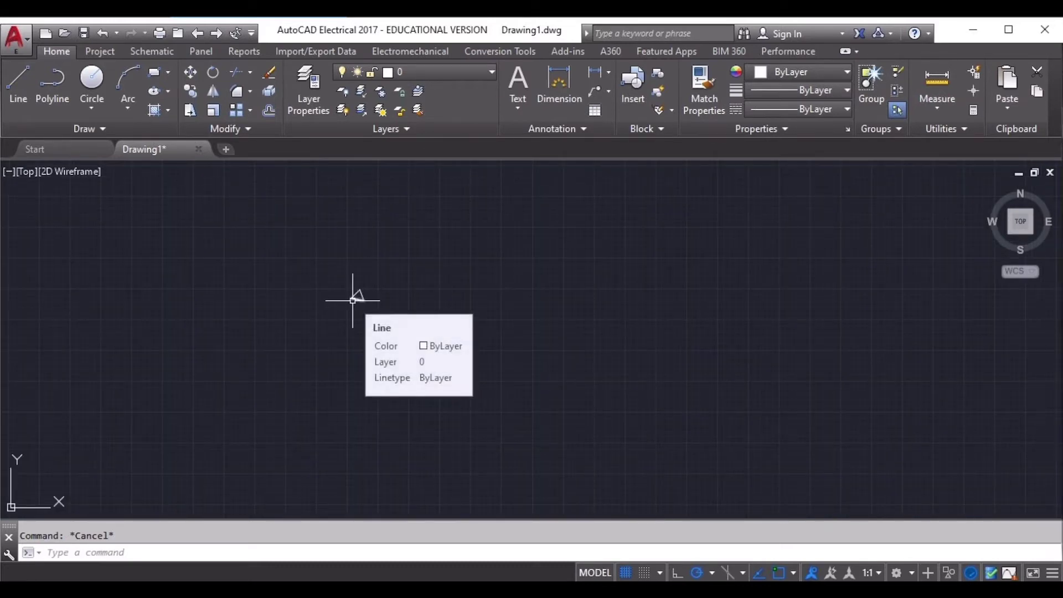
pyautogui.scroll(-6, 353, 300)
pyautogui.scroll(8, 355, 300)
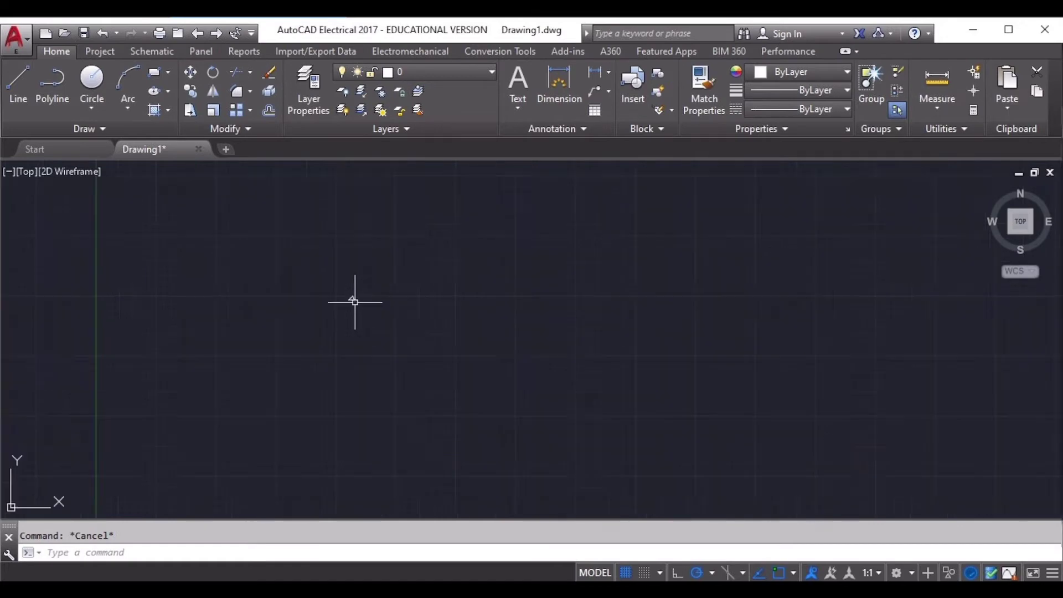
pyautogui.scroll(6, 301, 277)
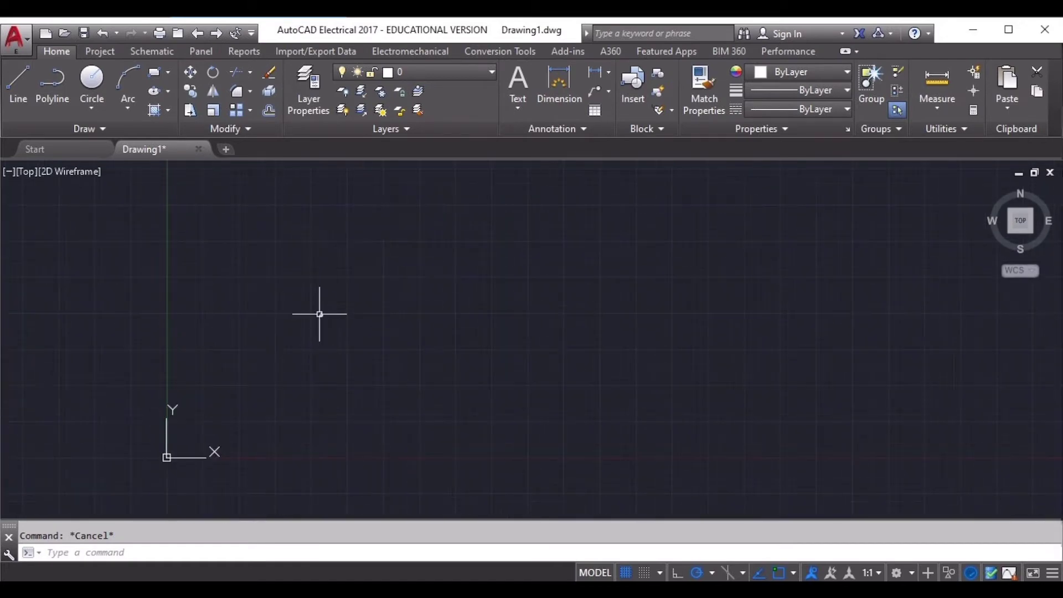
pyautogui.scroll(-6, 320, 314)
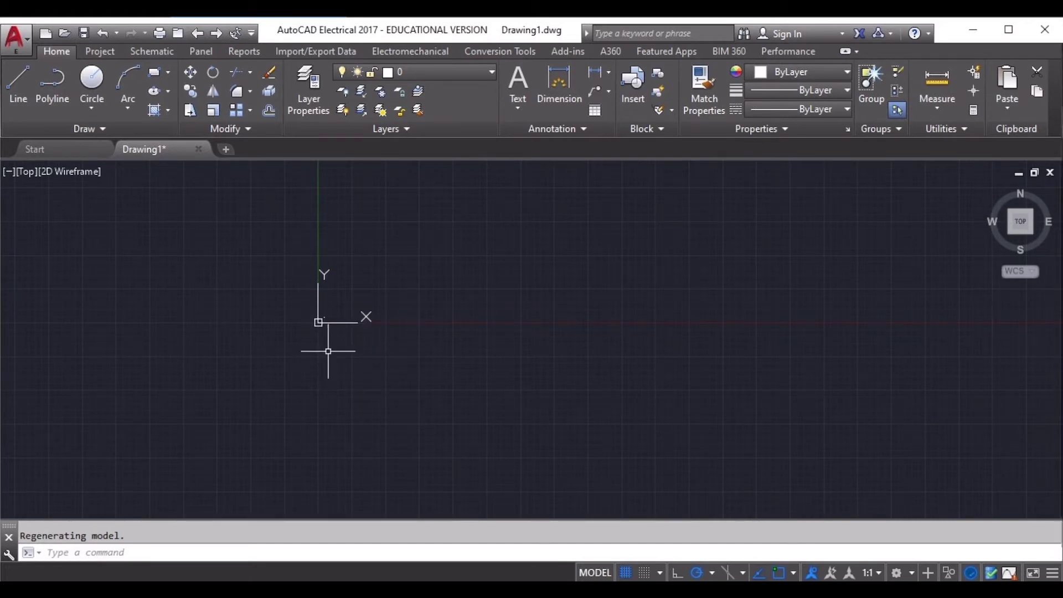
pyautogui.middleClick(400, 303)
pyautogui.middleClick(399, 303)
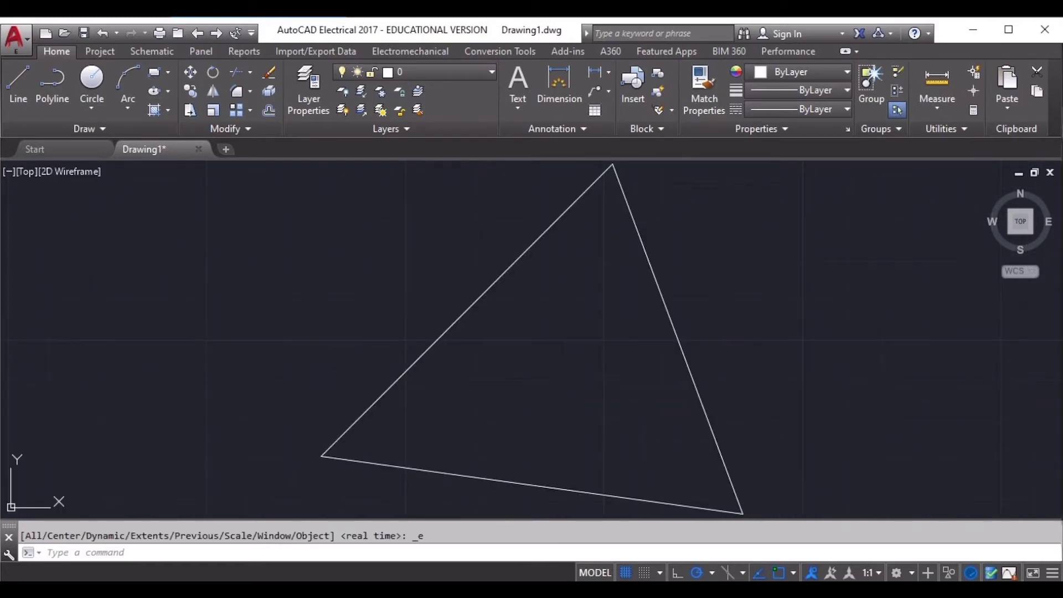
# Draw a second closed triangle with the Line command in the empty space to the left of the first triangle.
pyautogui.scroll(-2, 398, 301)
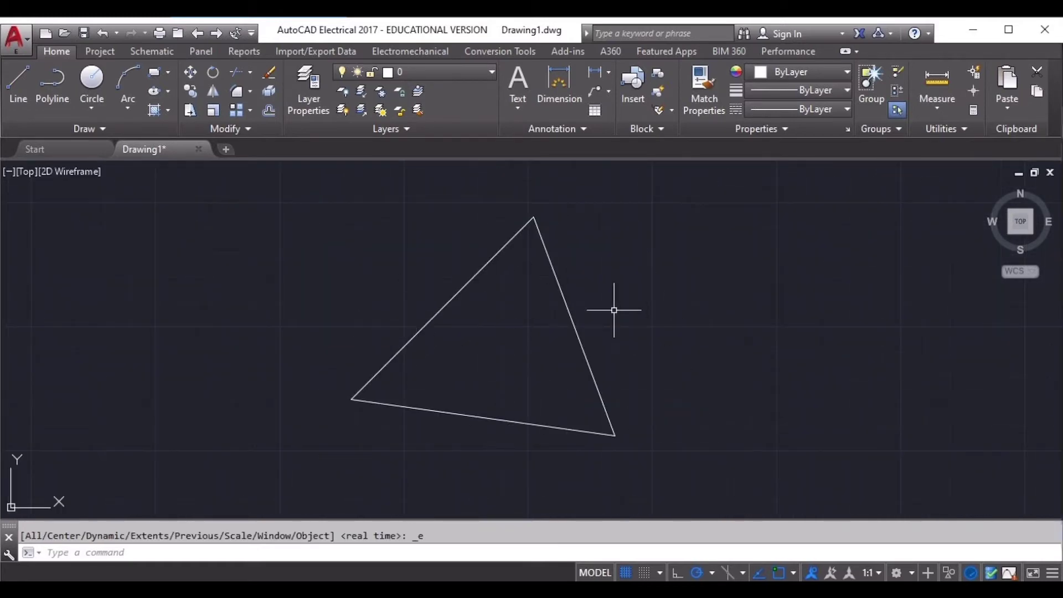
pyautogui.scroll(-4, 616, 311)
pyautogui.click(18, 83)
pyautogui.click(79, 255)
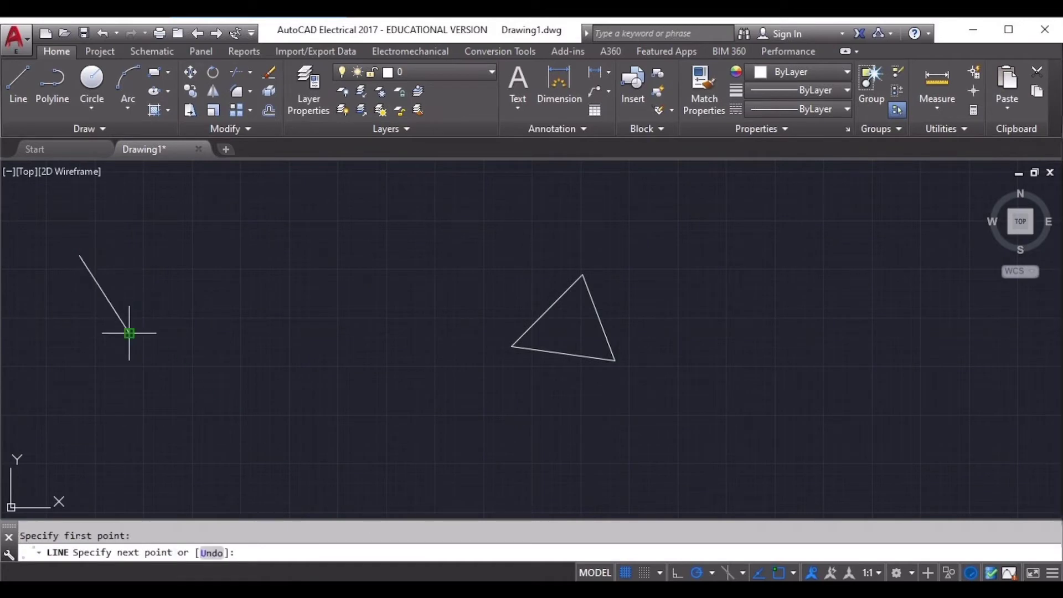
pyautogui.click(129, 333)
pyautogui.click(221, 288)
pyautogui.click(79, 255)
pyautogui.press('Return')
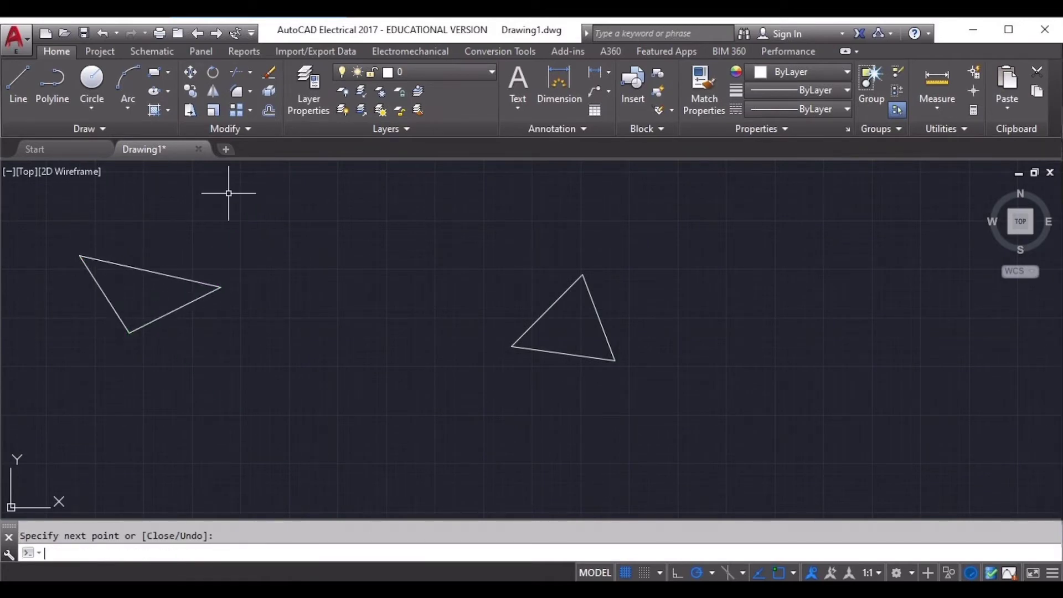
# Select both triangles with a single crossing rectangle and erase them.
pyautogui.scroll(-5, 380, 360)
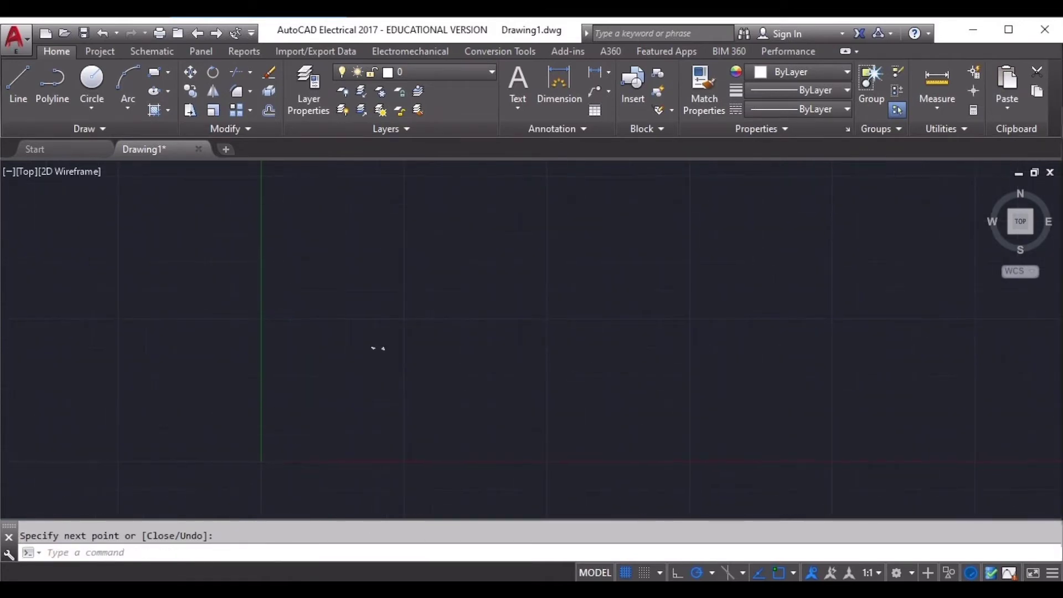
pyautogui.scroll(5, 375, 355)
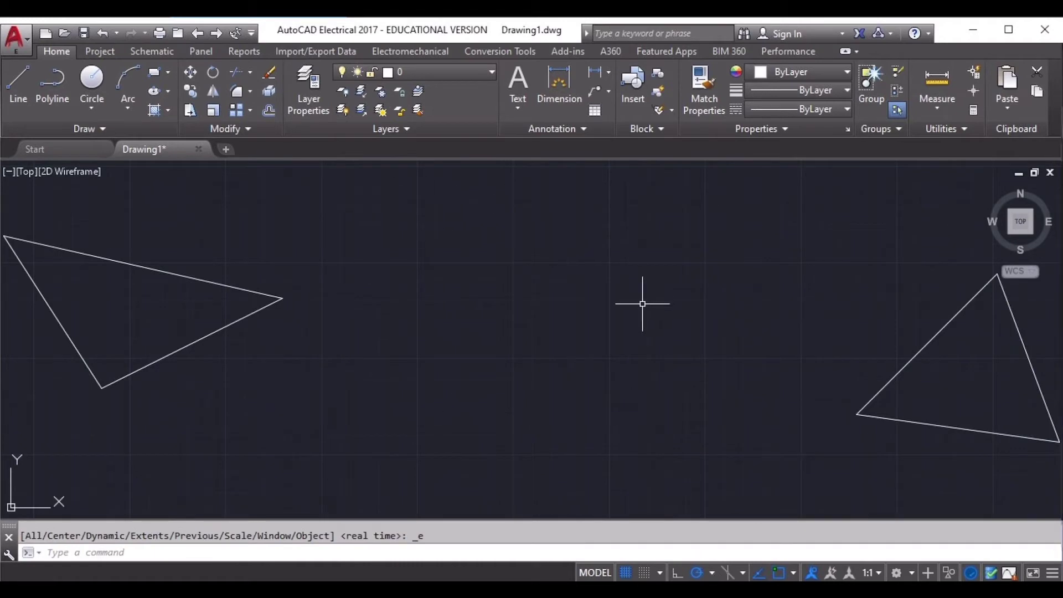
pyautogui.scroll(-1, 643, 304)
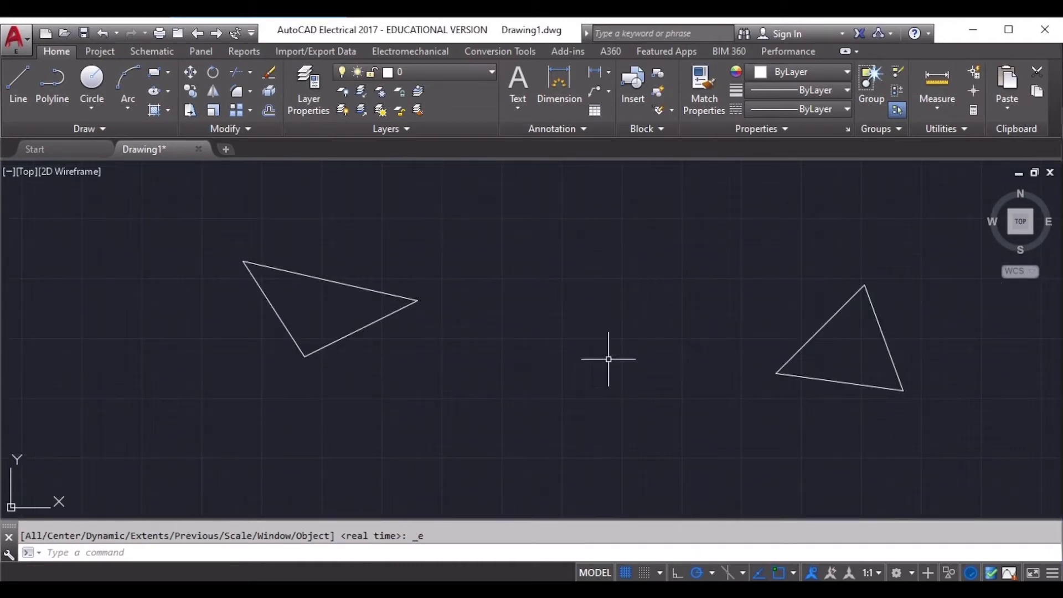
pyautogui.scroll(-3, 603, 283)
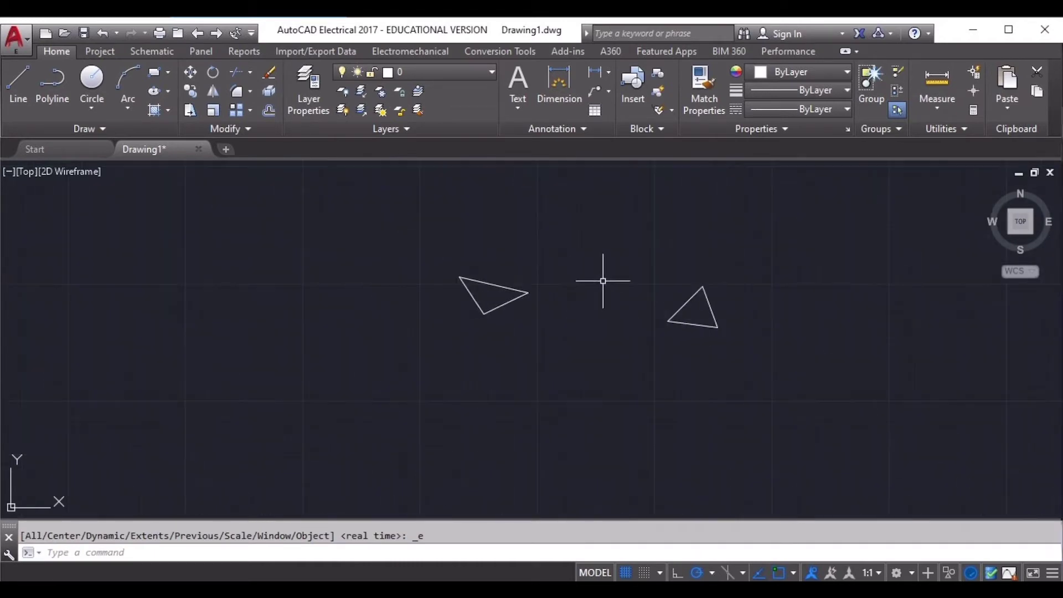
pyautogui.scroll(4, 611, 321)
pyautogui.scroll(4, 569, 261)
pyautogui.moveTo(570, 261); pyautogui.dragTo(486, 279, button='middle')
pyautogui.click(911, 433)
pyautogui.click(96, 218)
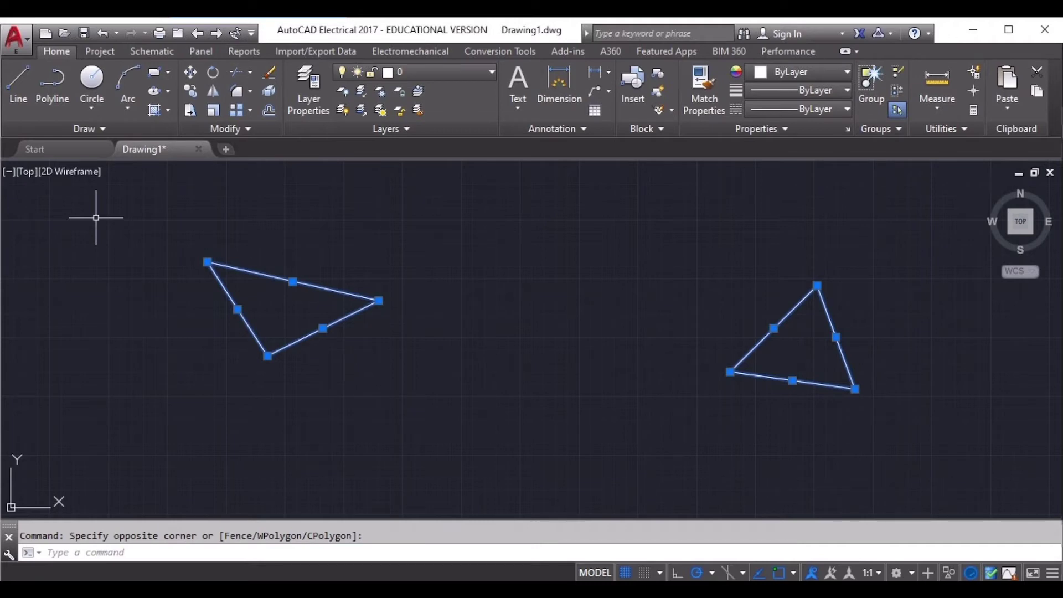
pyautogui.press('Delete')
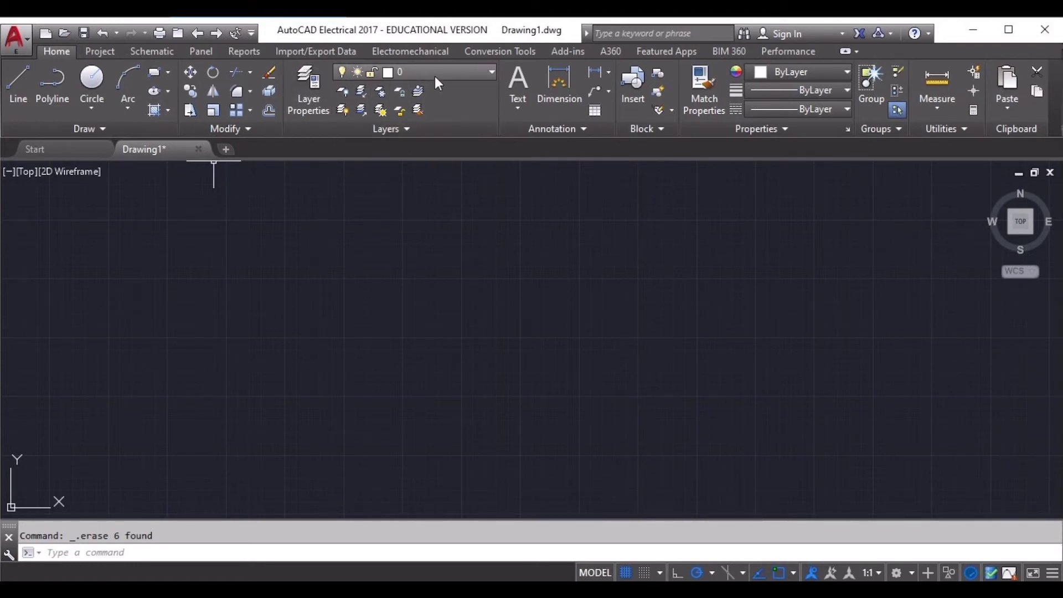
# Check the list of available layers, and switch the grid display off and back on.
pyautogui.click(492, 75)
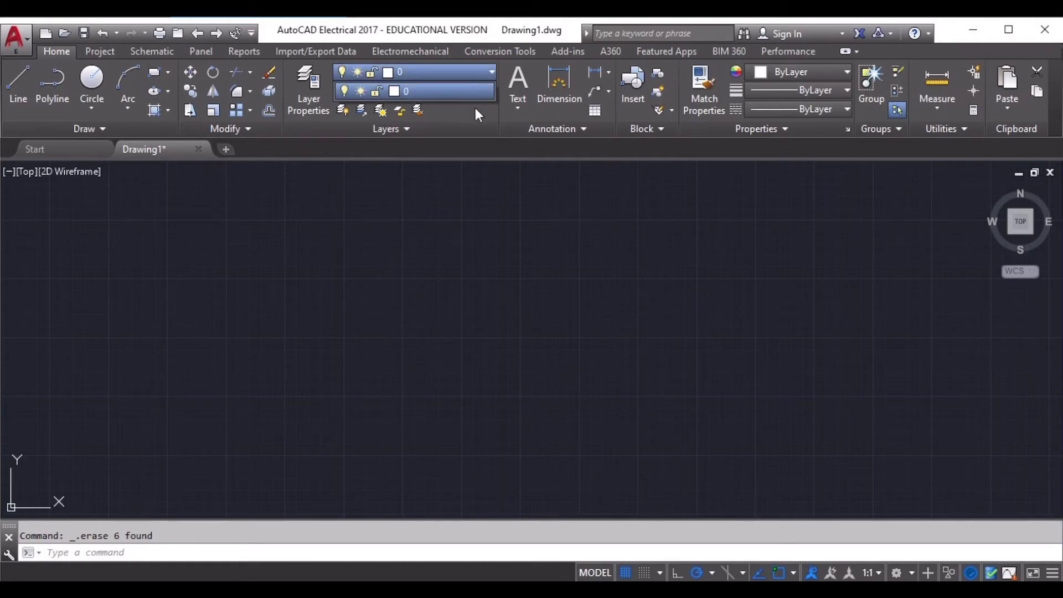
pyautogui.click(489, 78)
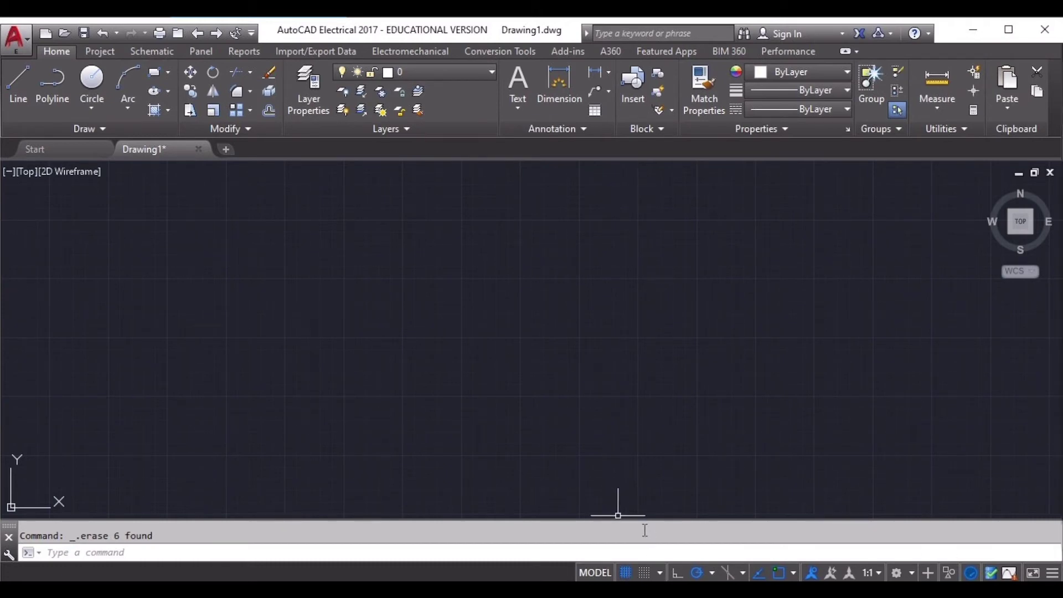
pyautogui.click(628, 573)
pyautogui.click(628, 573)
# Turn on grid snapping and try starting a line from a snap point.
pyautogui.click(645, 574)
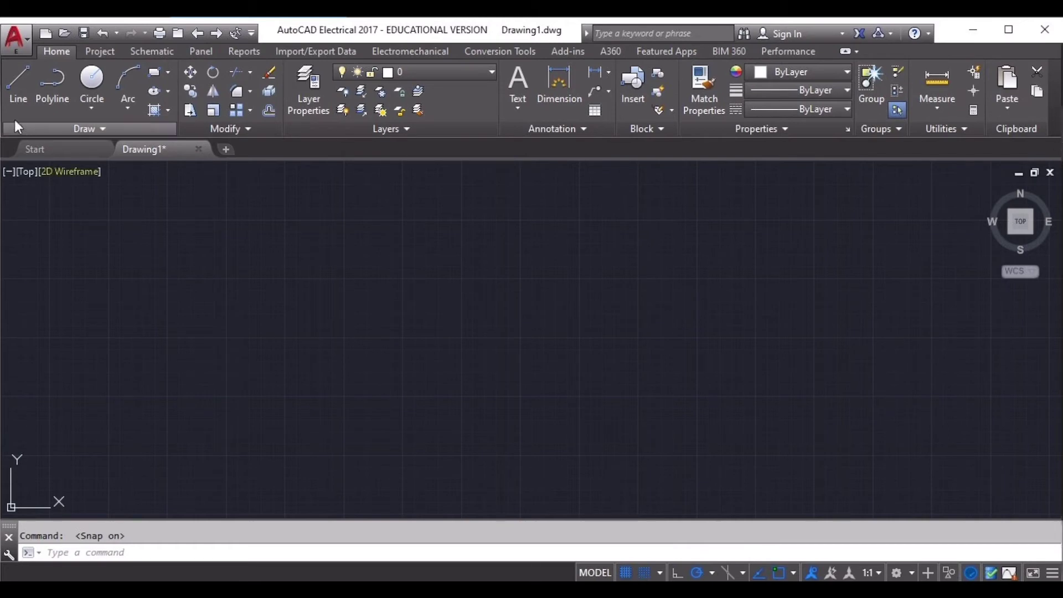
pyautogui.click(17, 86)
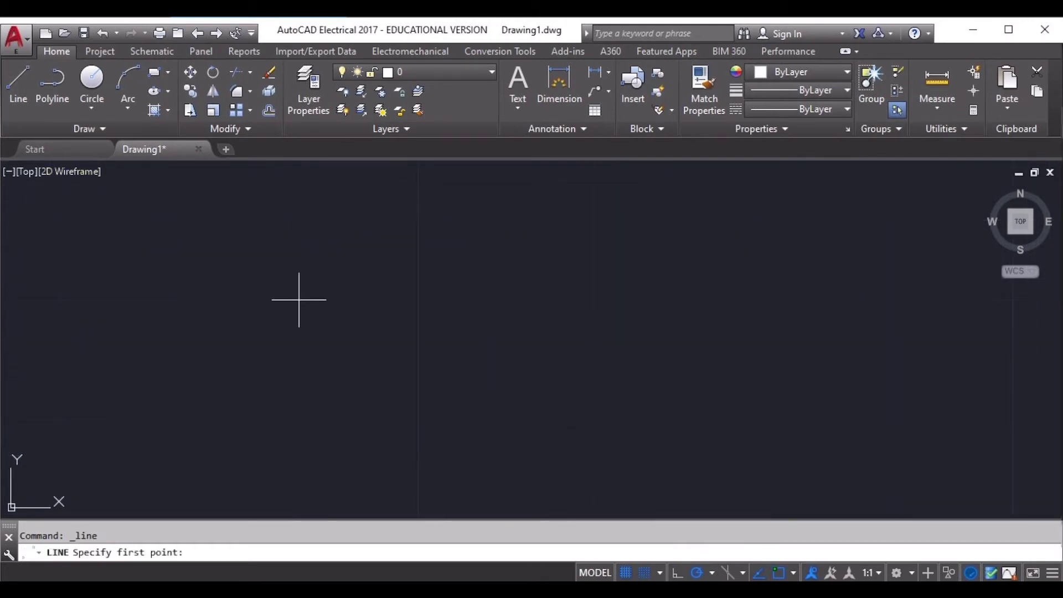
pyautogui.click(418, 299)
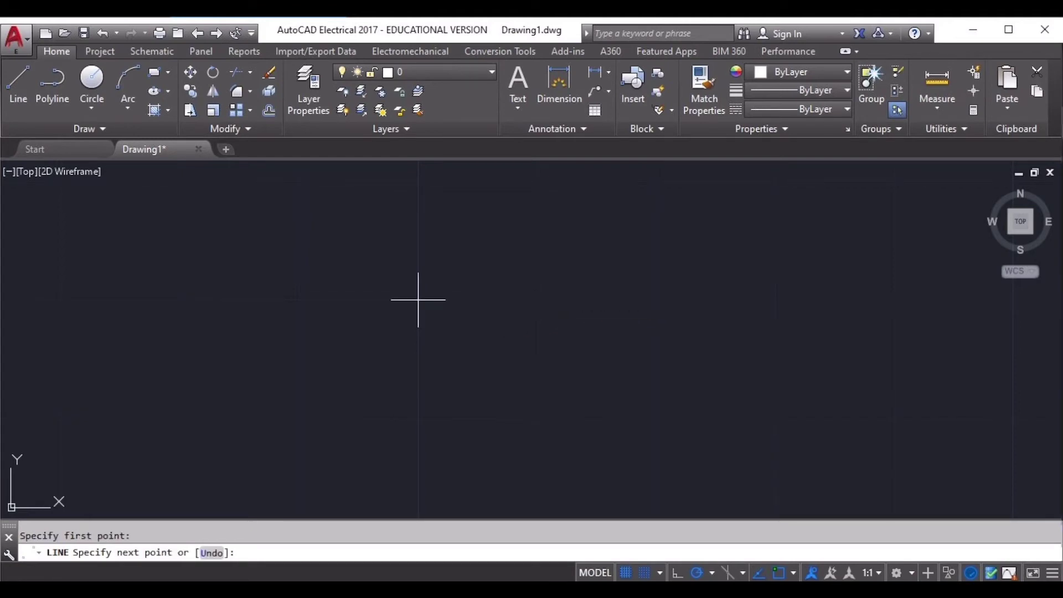
pyautogui.press('Escape')
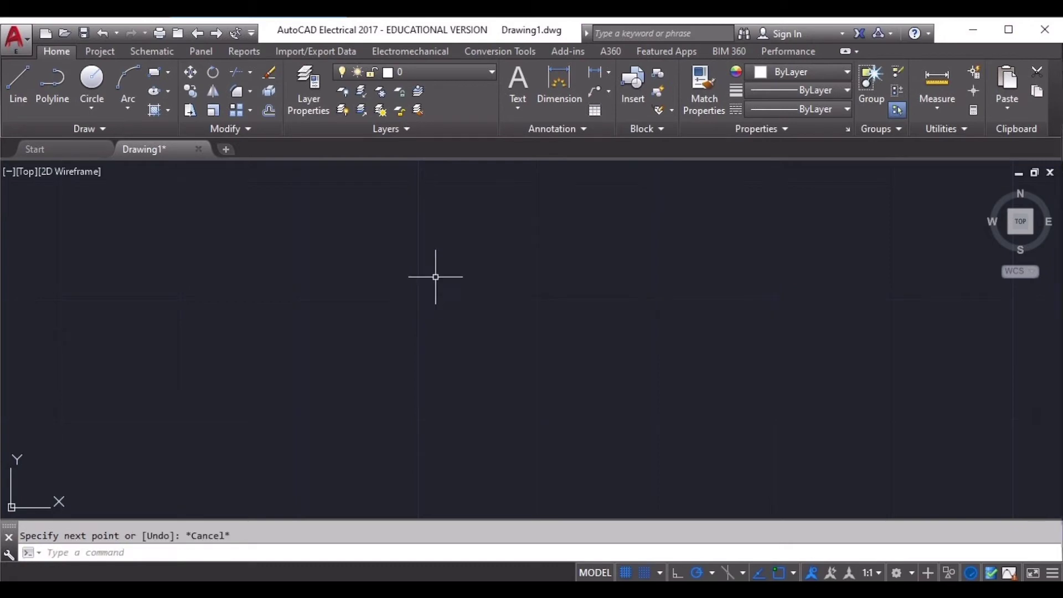
# Turn off grid snapping and draw a short diagonal line freely, sloping down to the right.
pyautogui.click(645, 573)
pyautogui.click(18, 75)
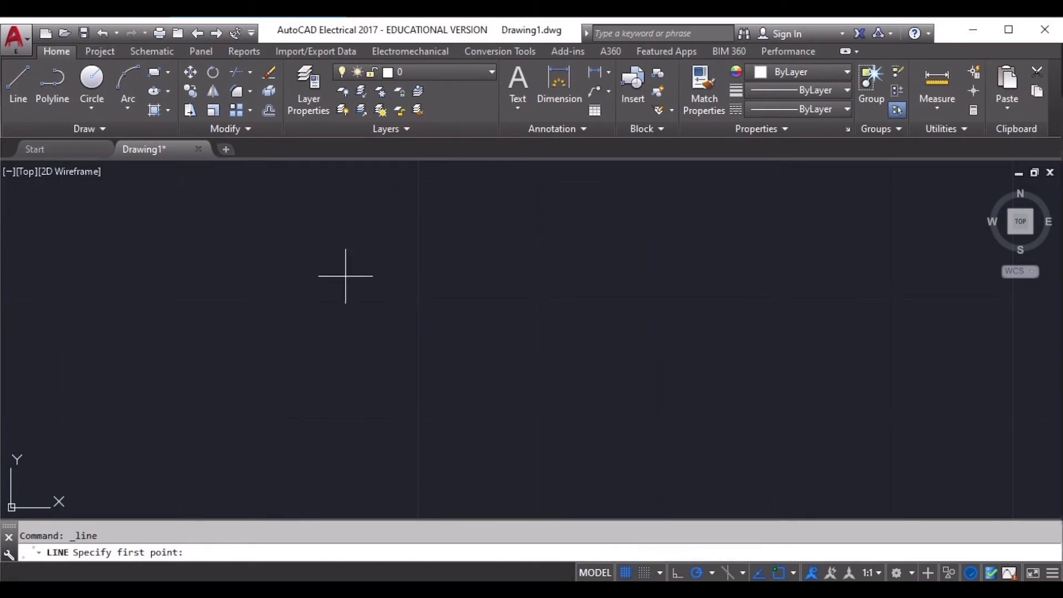
pyautogui.click(417, 303)
pyautogui.click(471, 356)
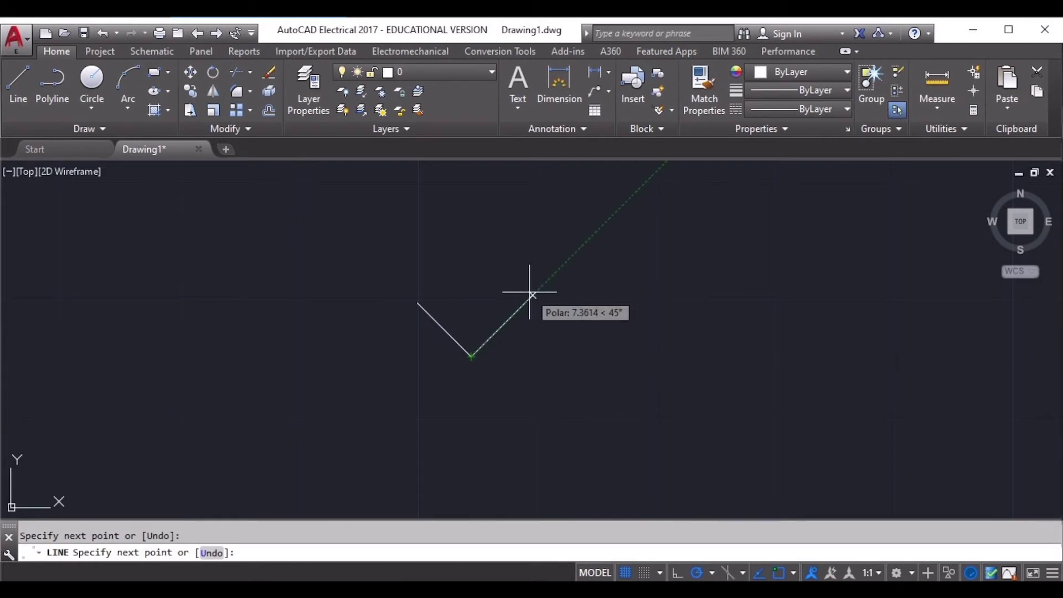
pyautogui.press('Escape')
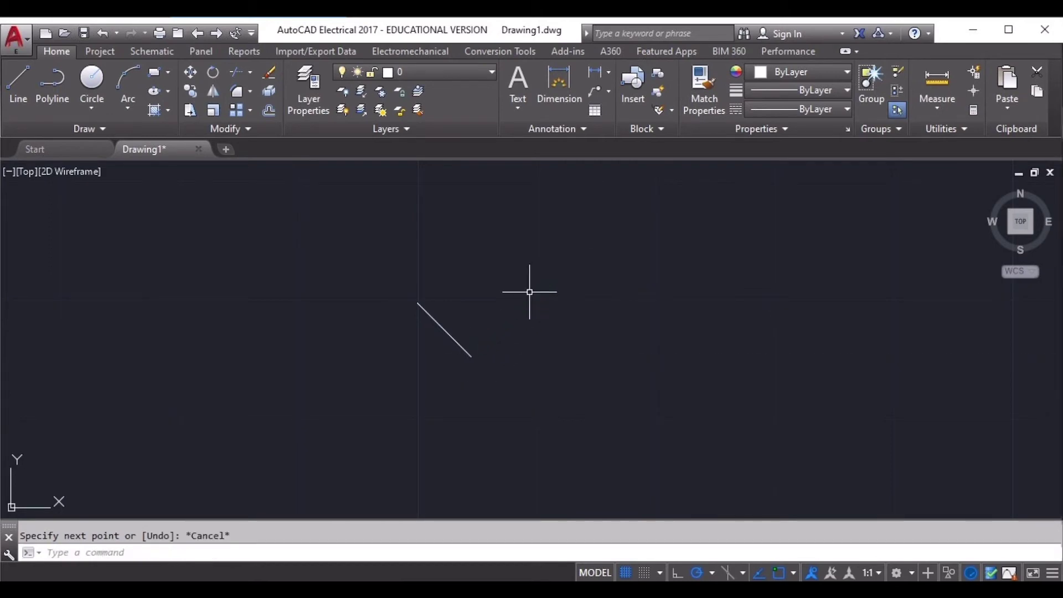
# Select the diagonal line with a crossing rectangle and erase it.
pyautogui.click(540, 360)
pyautogui.click(318, 225)
pyautogui.press('Delete')
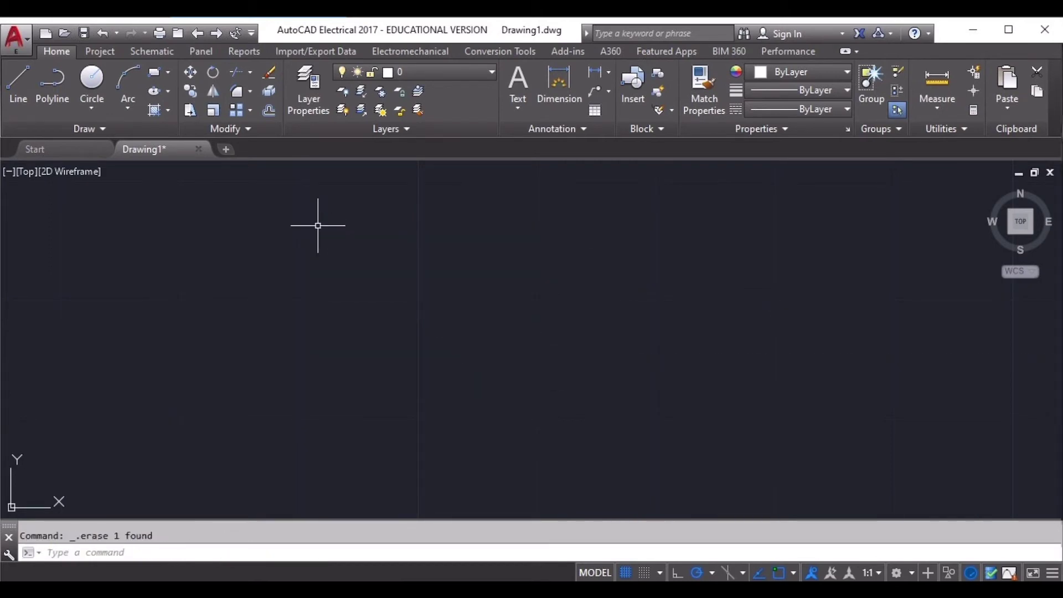
# Set the snap spacing to 1 for both X and Y, and apply the drafting settings.
pyautogui.click(660, 573)
pyautogui.click(665, 556)
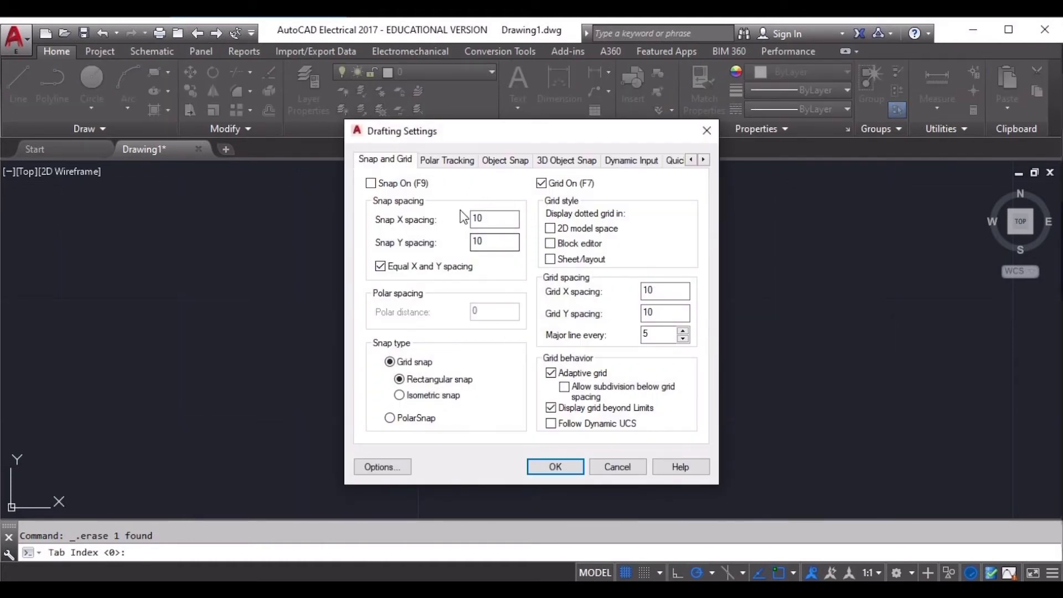
pyautogui.moveTo(486, 219); pyautogui.dragTo(450, 210)
pyautogui.press('BackSpace')
pyautogui.write('1')
pyautogui.press('Tab')
pyautogui.click(556, 467)
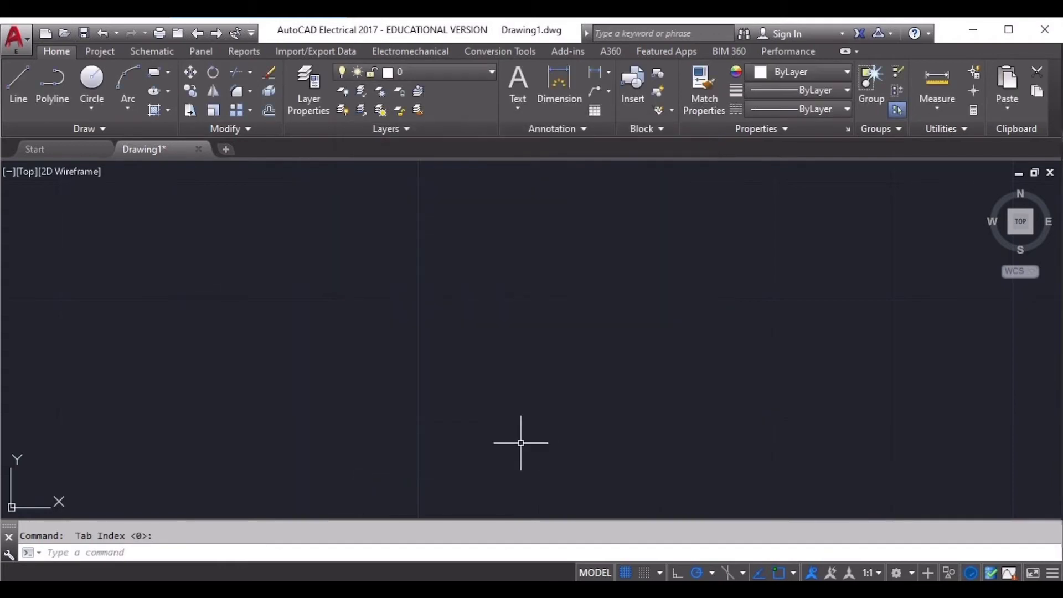
# Turn on grid snapping during a line command to try the cursor movement with the new snap spacing.
pyautogui.click(8, 79)
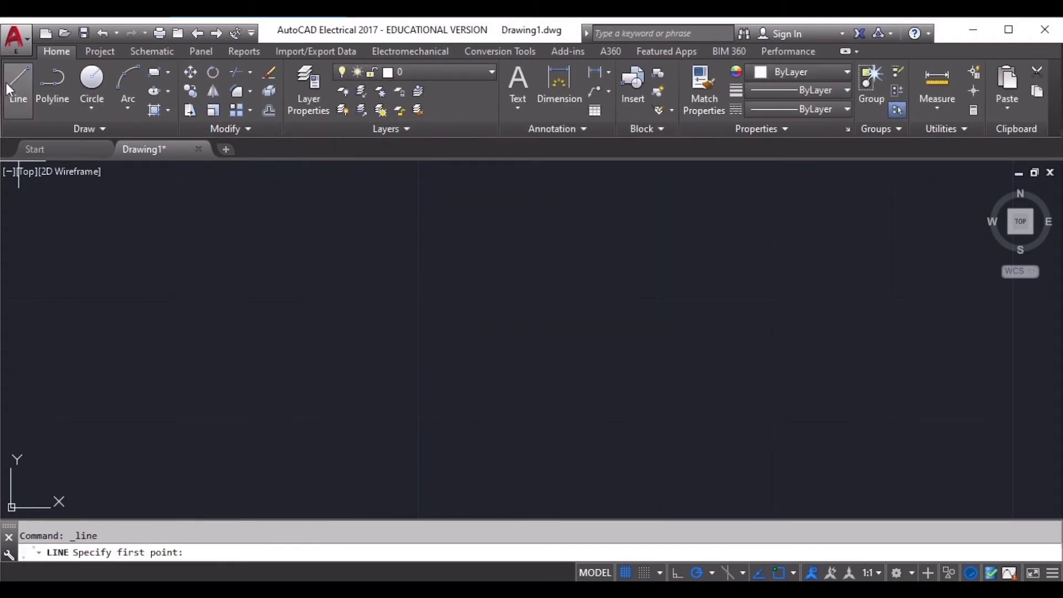
pyautogui.click(645, 574)
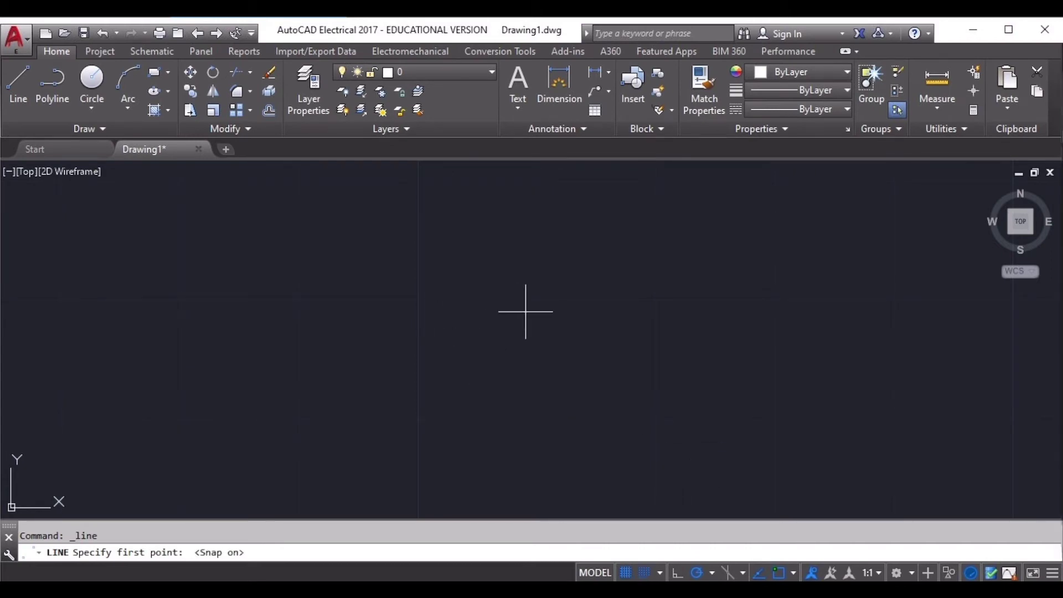
pyautogui.press('Escape')
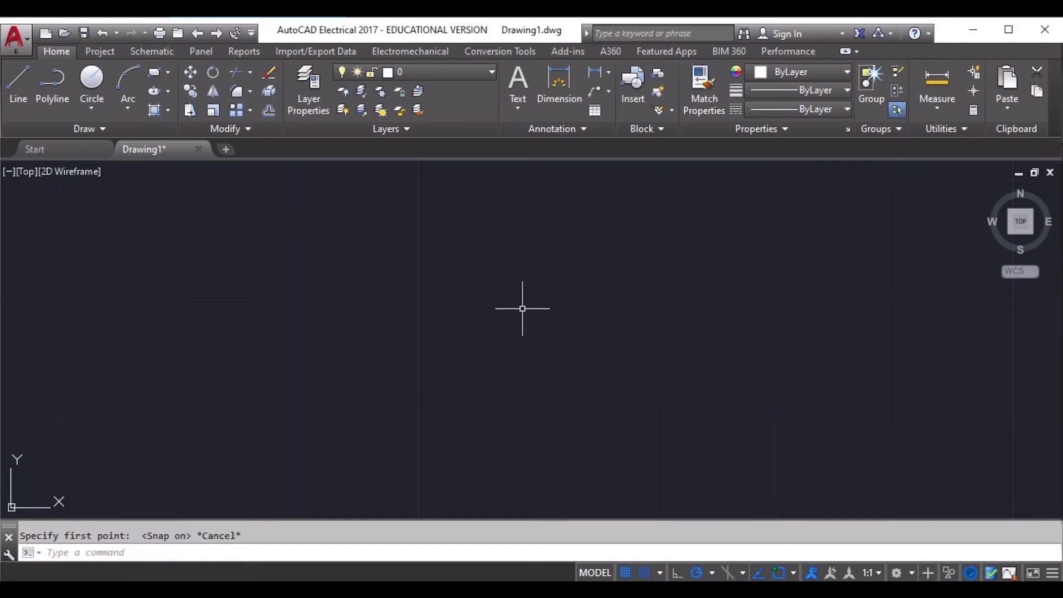
# Review the snap and grid spacing settings without changing them, and turn grid snapping off.
pyautogui.click(661, 574)
pyautogui.click(673, 549)
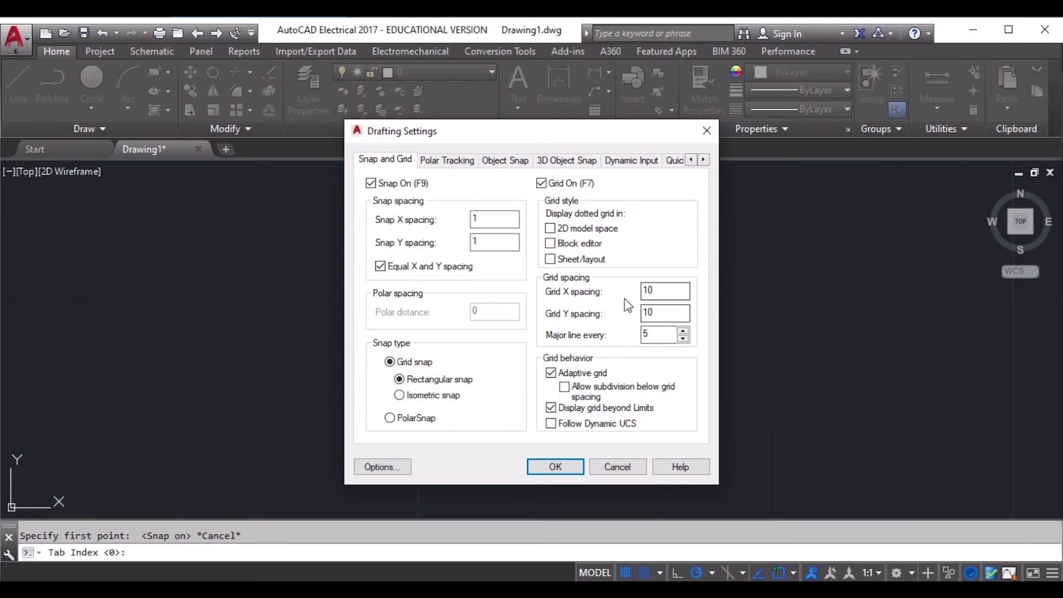
pyautogui.click(615, 467)
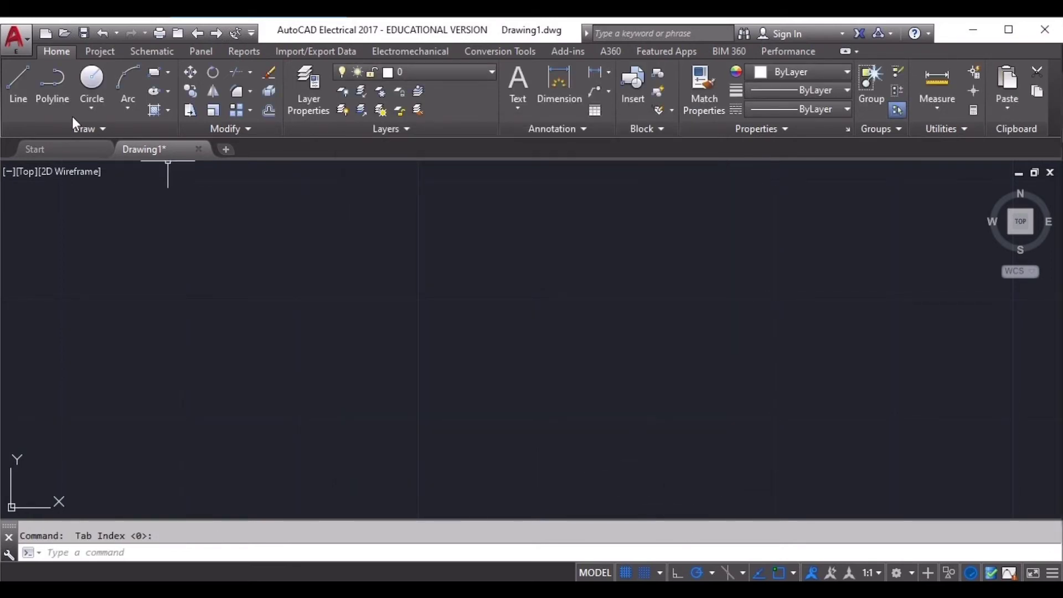
pyautogui.click(646, 573)
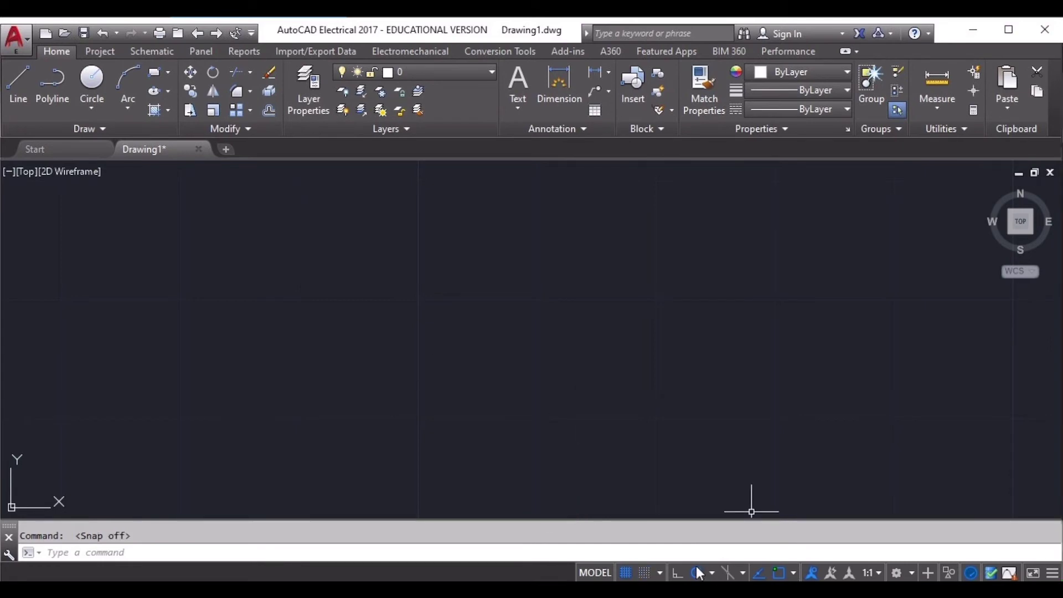
# Turn on Ortho mode and try out a line constrained to the horizontal direction from a free start point.
pyautogui.click(21, 81)
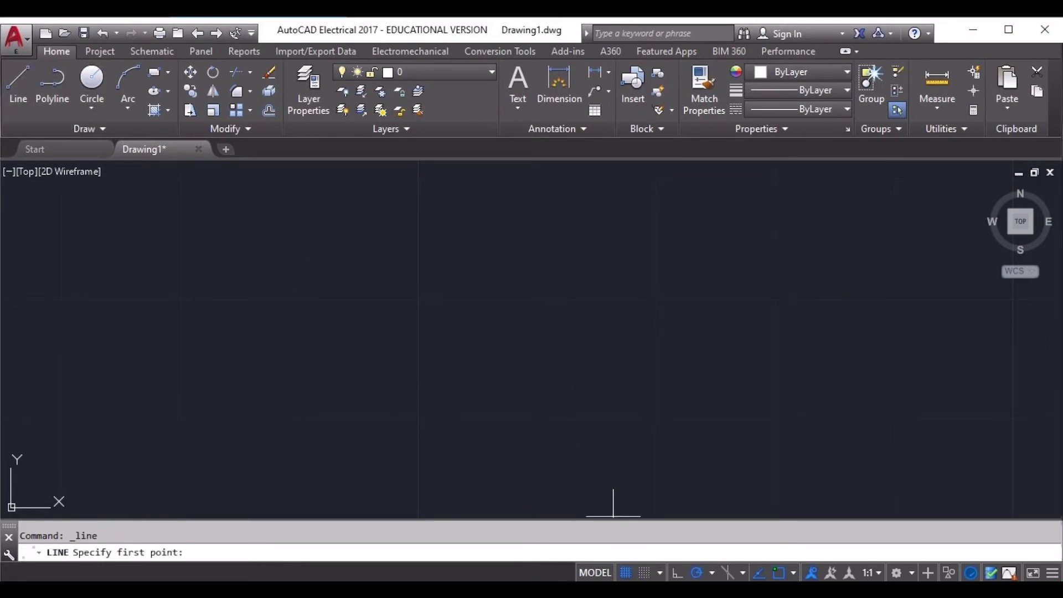
pyautogui.click(678, 574)
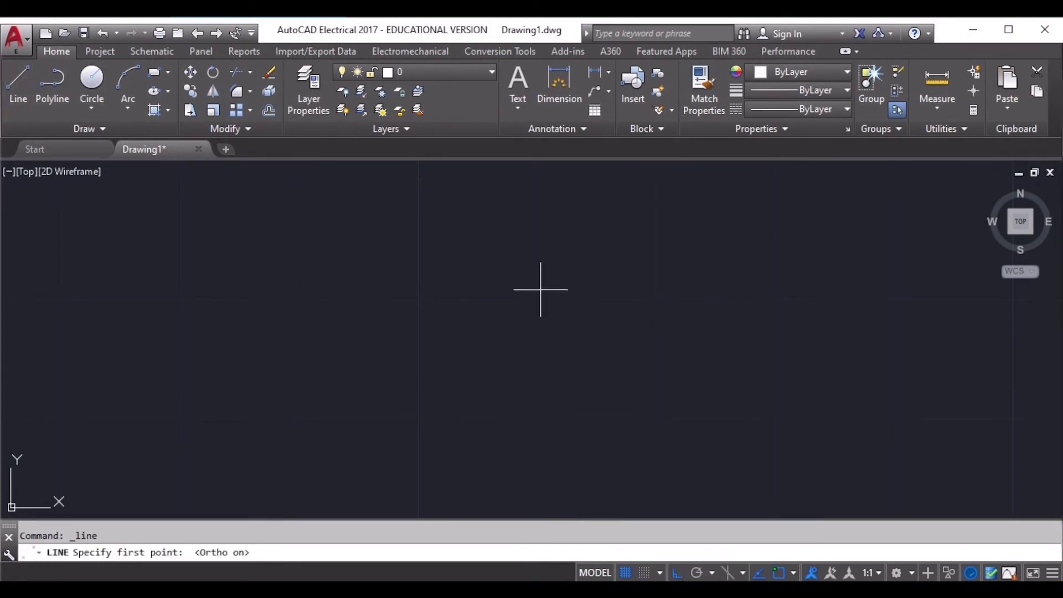
pyautogui.click(540, 299)
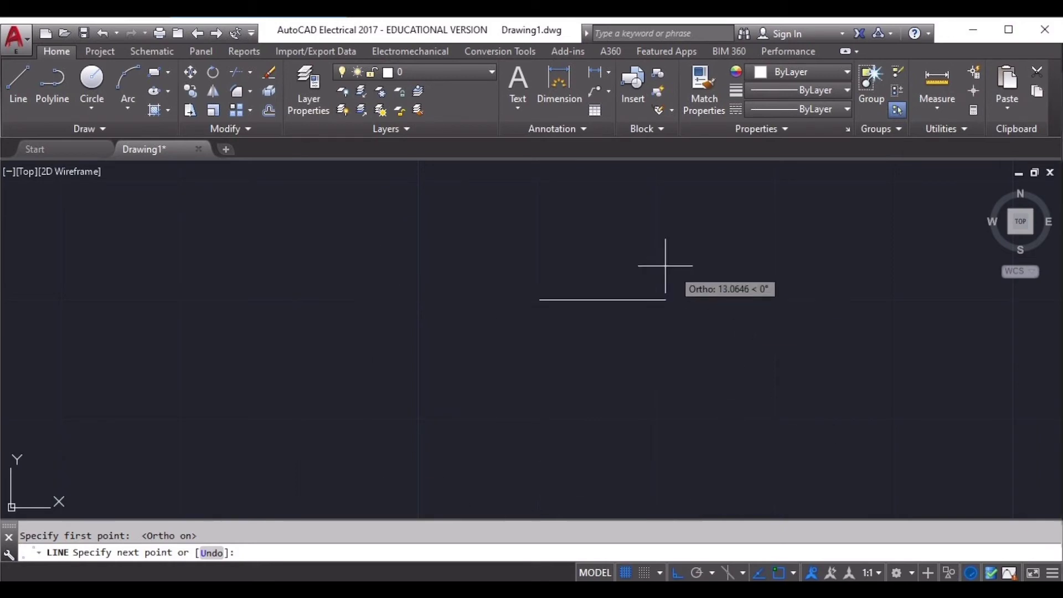
pyautogui.press('Escape')
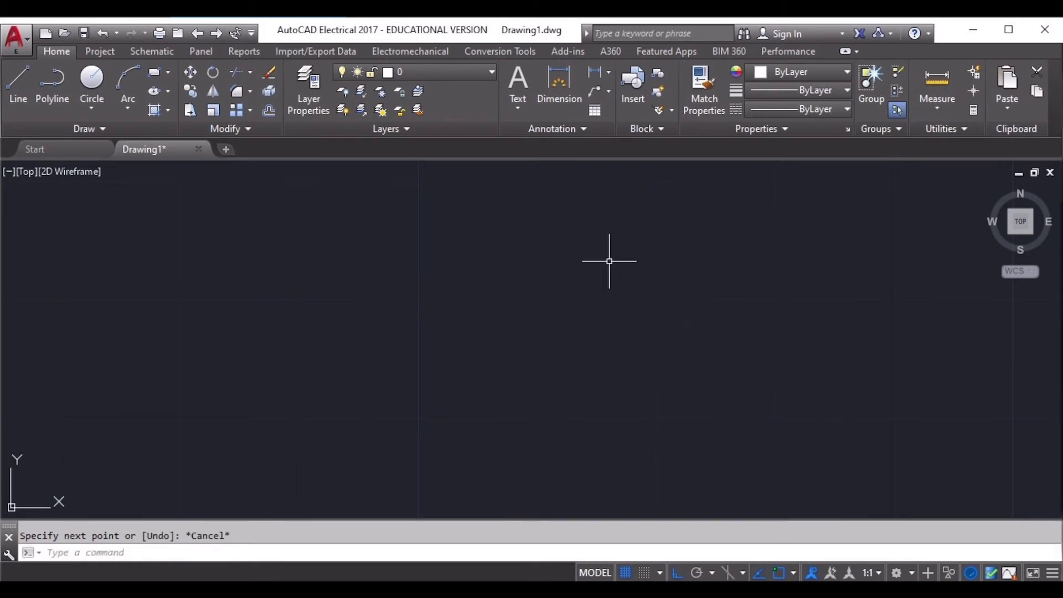
# Switch to polar tracking with the 45, 90, 135, 180 degree angle set.
pyautogui.click(699, 574)
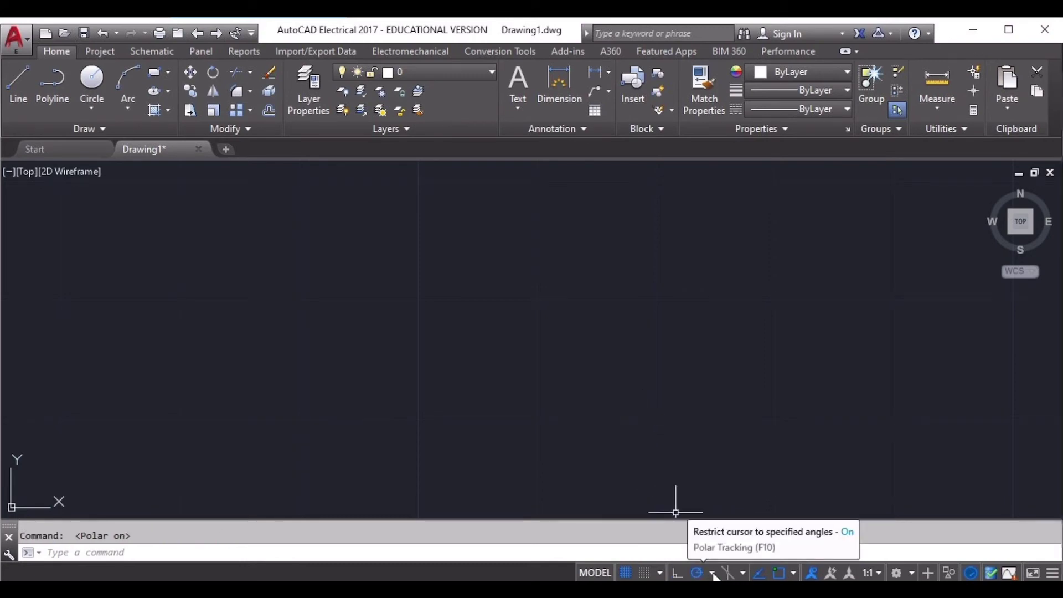
pyautogui.click(712, 574)
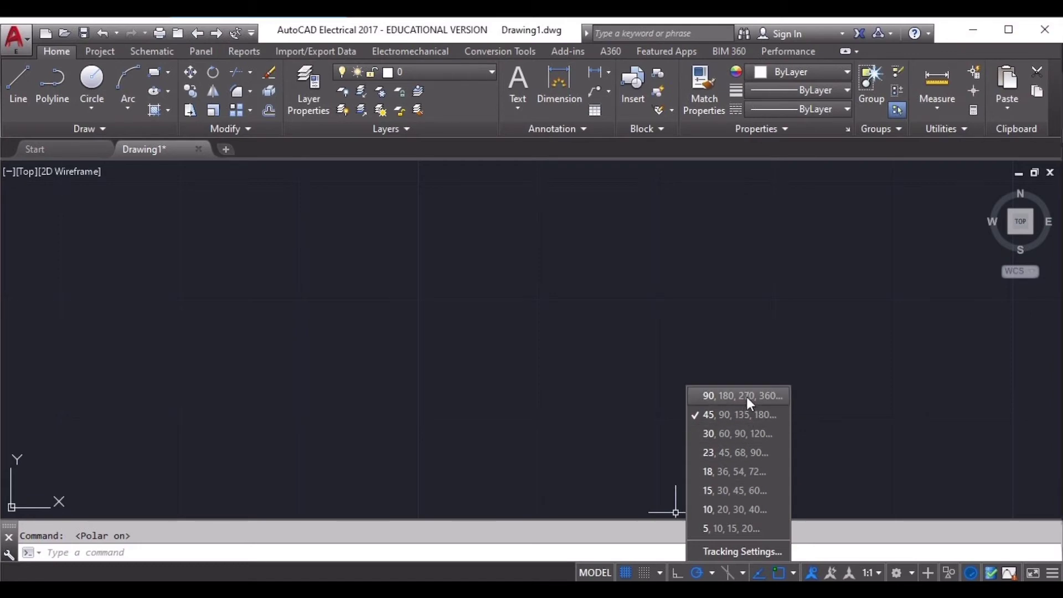
pyautogui.click(747, 420)
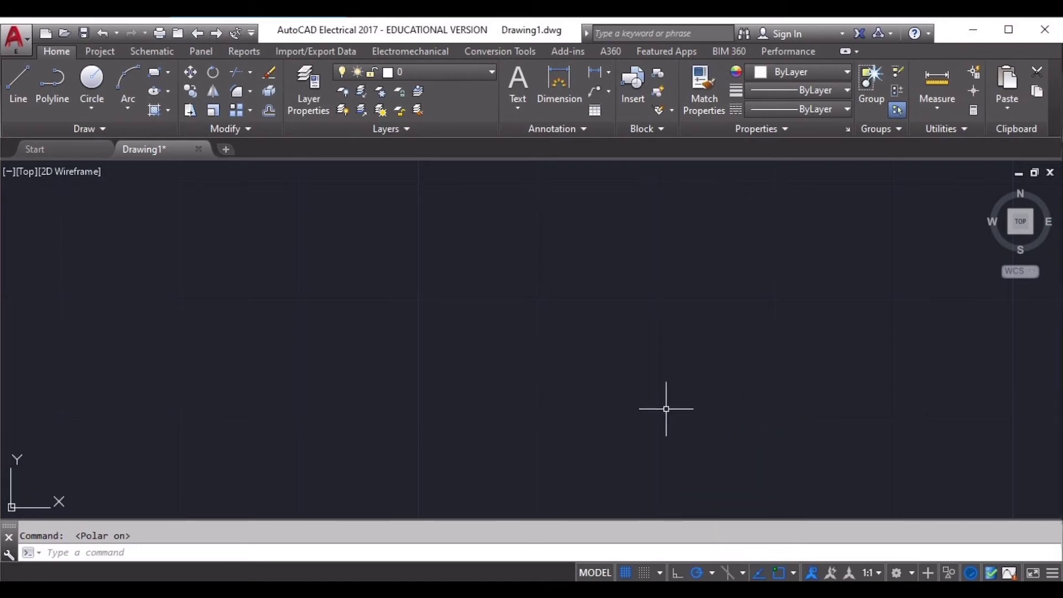
# Draw a test triangle of three lines with polar tracking on, and erase all three lines.
pyautogui.click(10, 81)
pyautogui.click(467, 369)
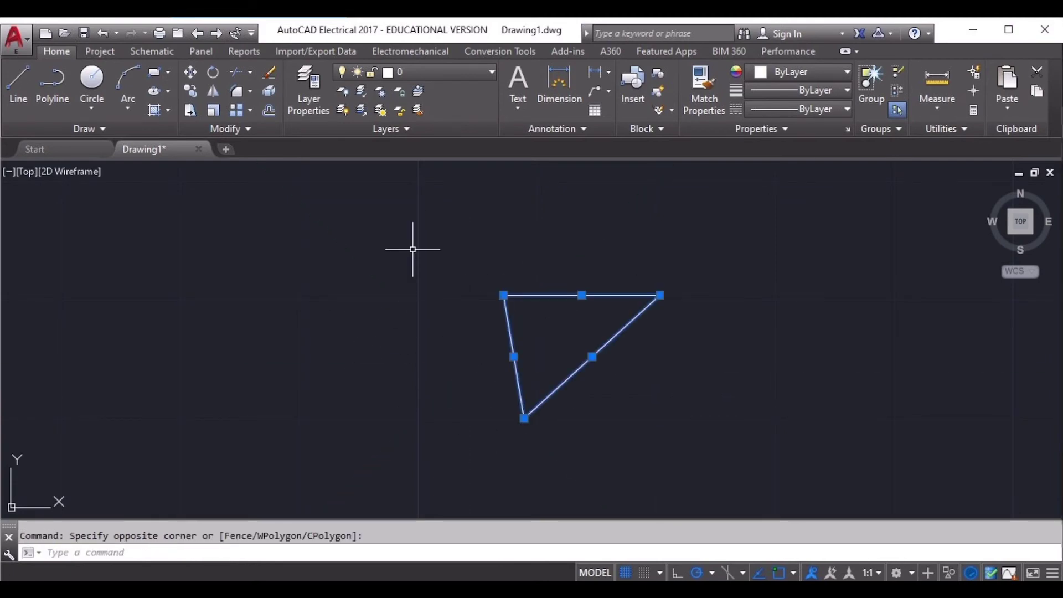
pyautogui.press('Delete')
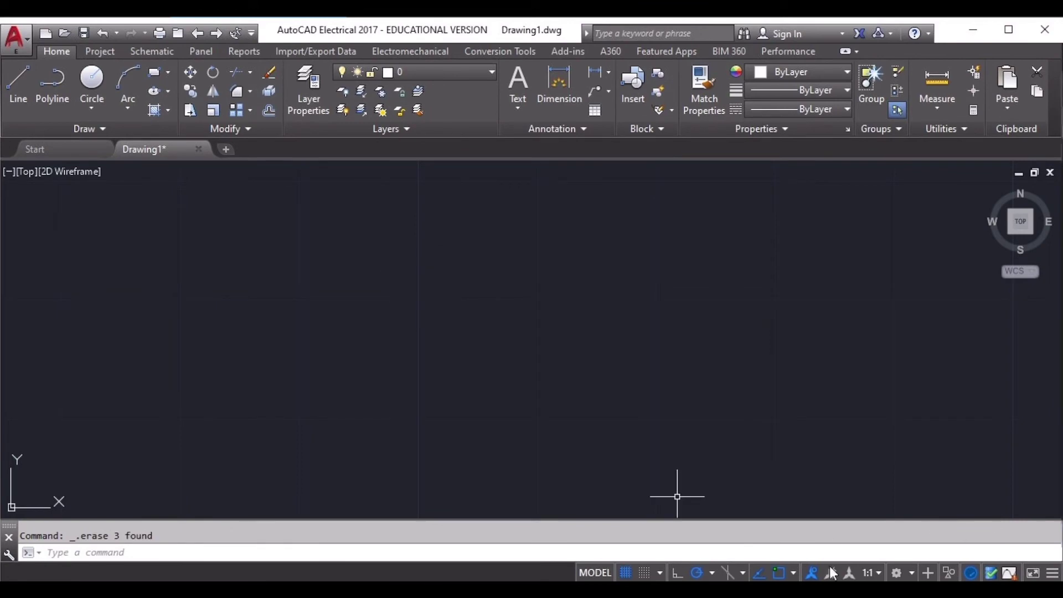
# Draw a horizontal line about 17 units long along the 0° polar tracking direction.
pyautogui.write('l')
pyautogui.press('Return')
pyautogui.click(536, 258)
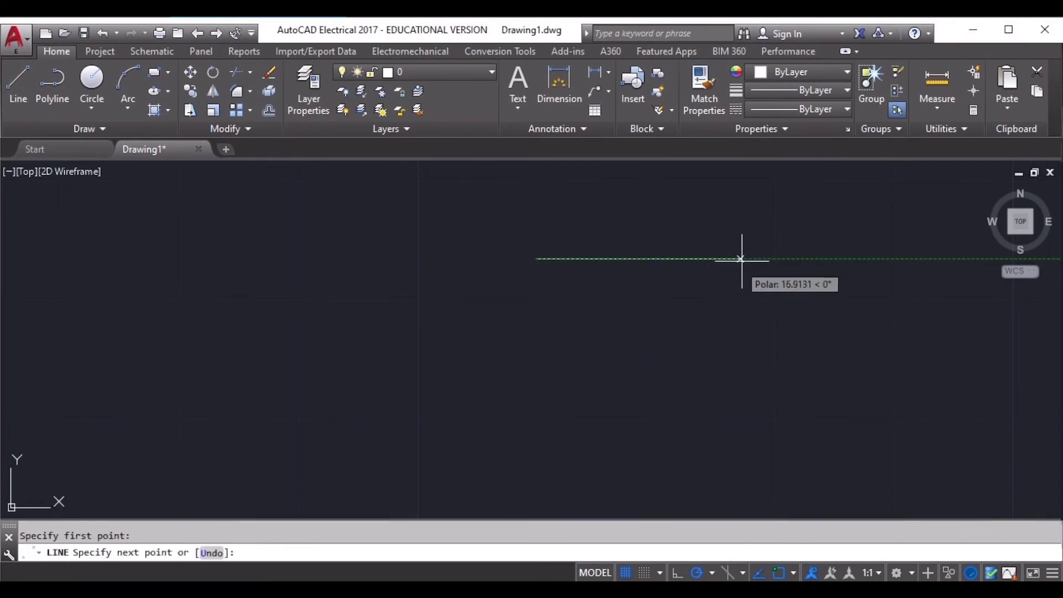
pyautogui.click(744, 259)
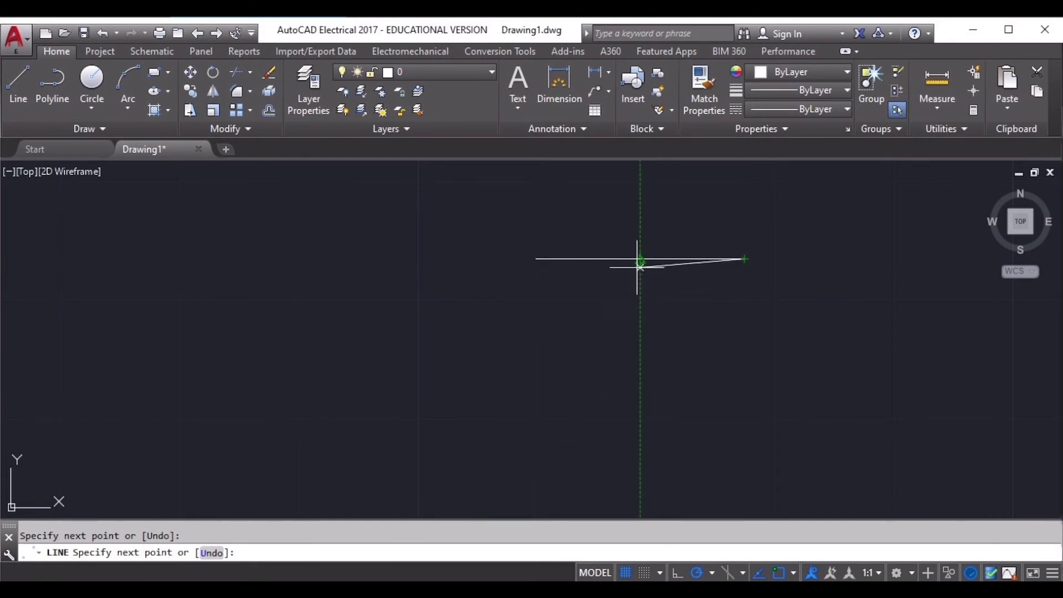
pyautogui.press('Escape')
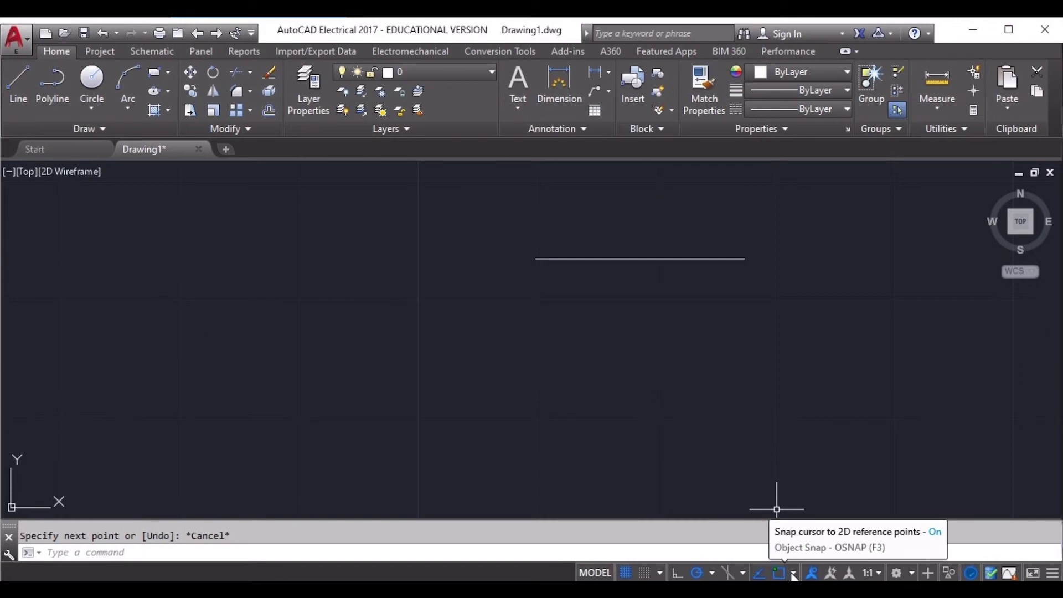
# Check the available object snap types, and draw a vertical line downward from the horizontal line's left endpoint.
pyautogui.click(795, 575)
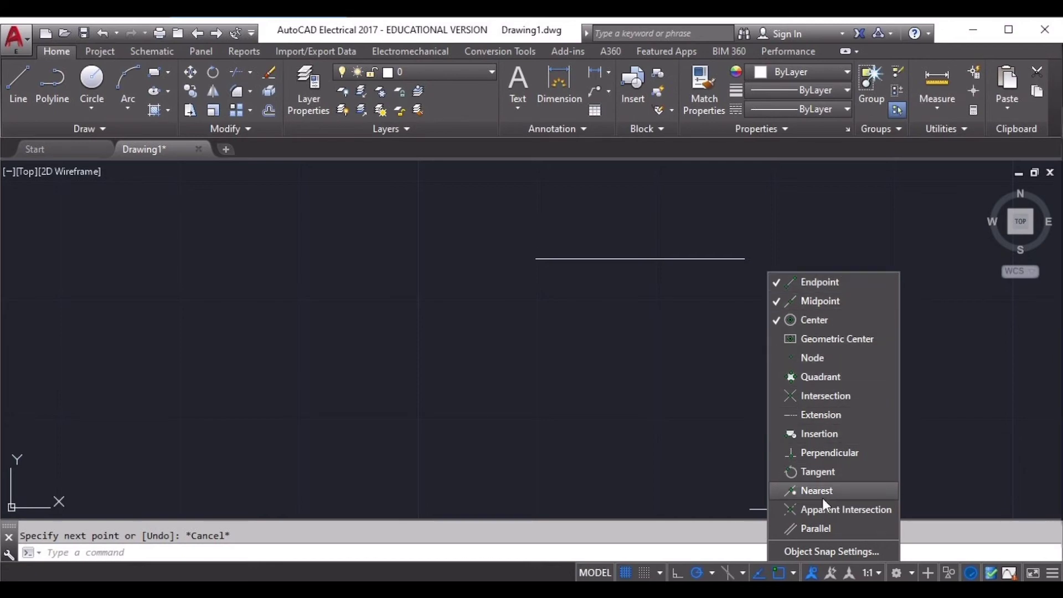
pyautogui.click(649, 394)
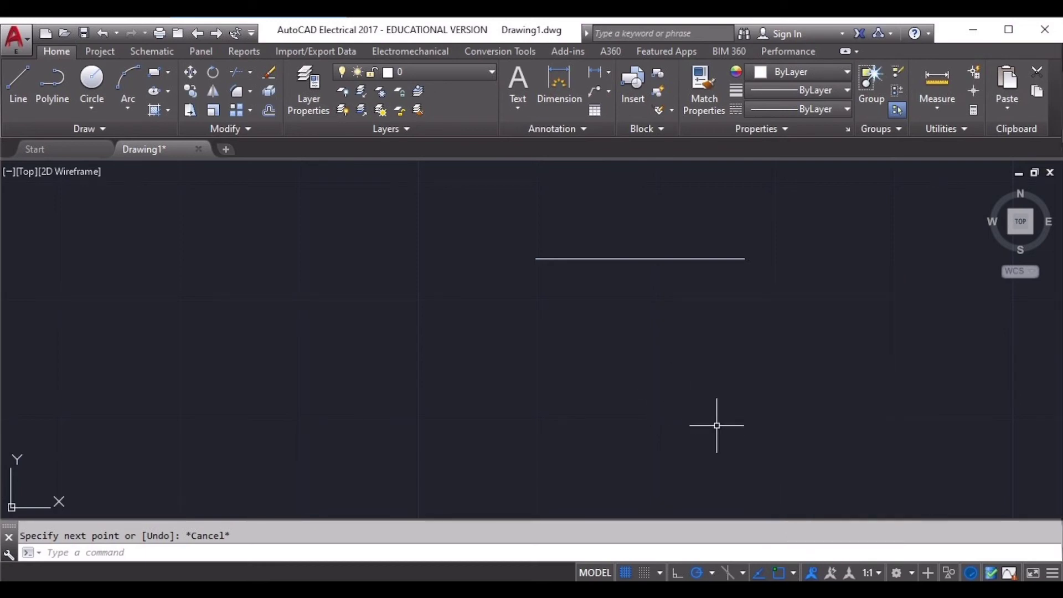
pyautogui.click(28, 97)
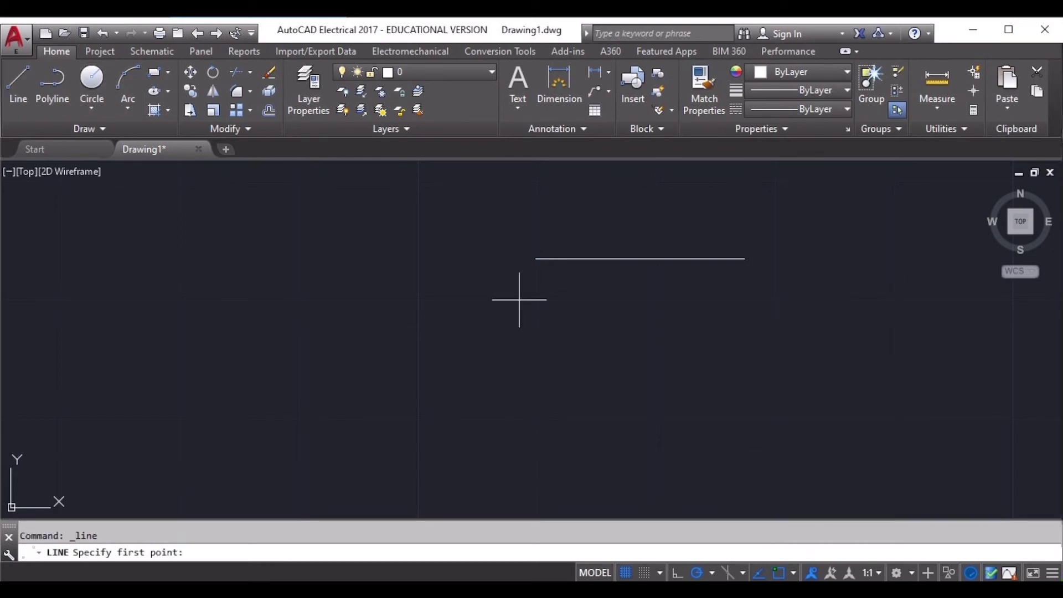
pyautogui.click(536, 258)
pyautogui.click(536, 349)
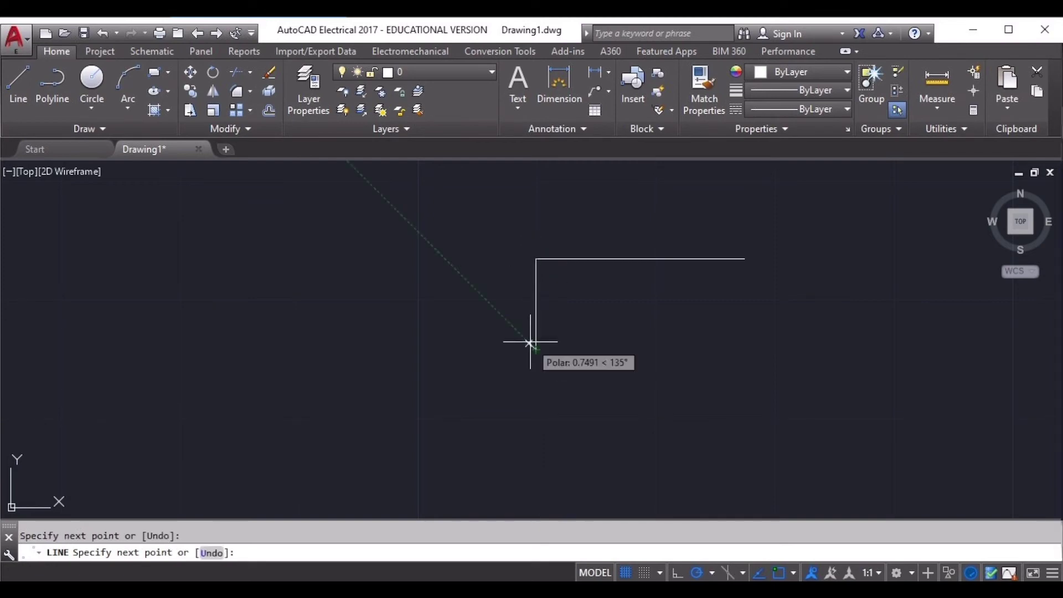
pyautogui.press('Escape')
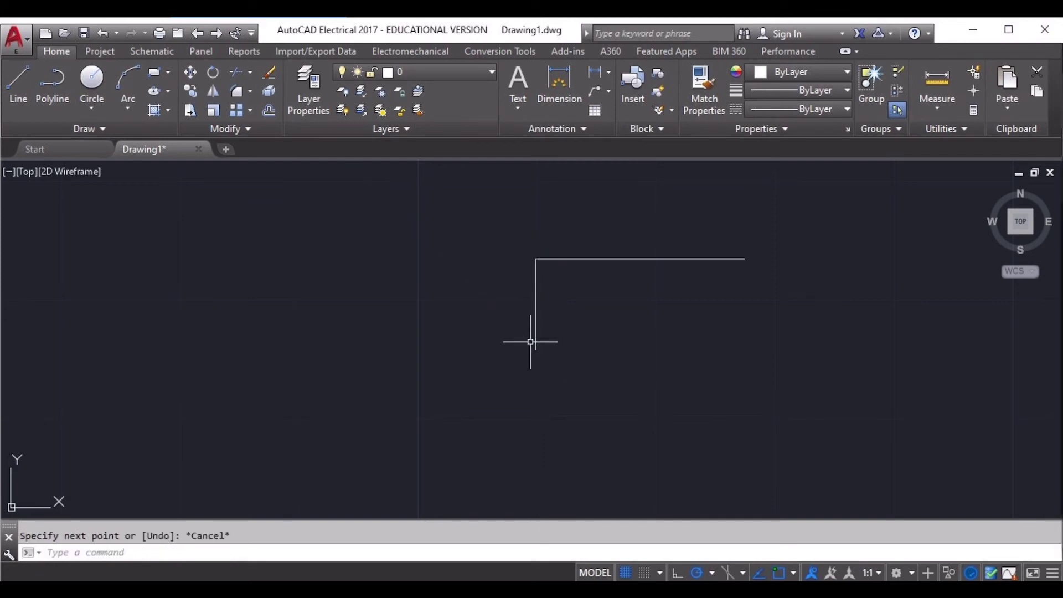
# Turn off object snap and draw a vertical line downward from the horizontal line's right end, placing its start by eye.
pyautogui.click(780, 574)
pyautogui.click(22, 83)
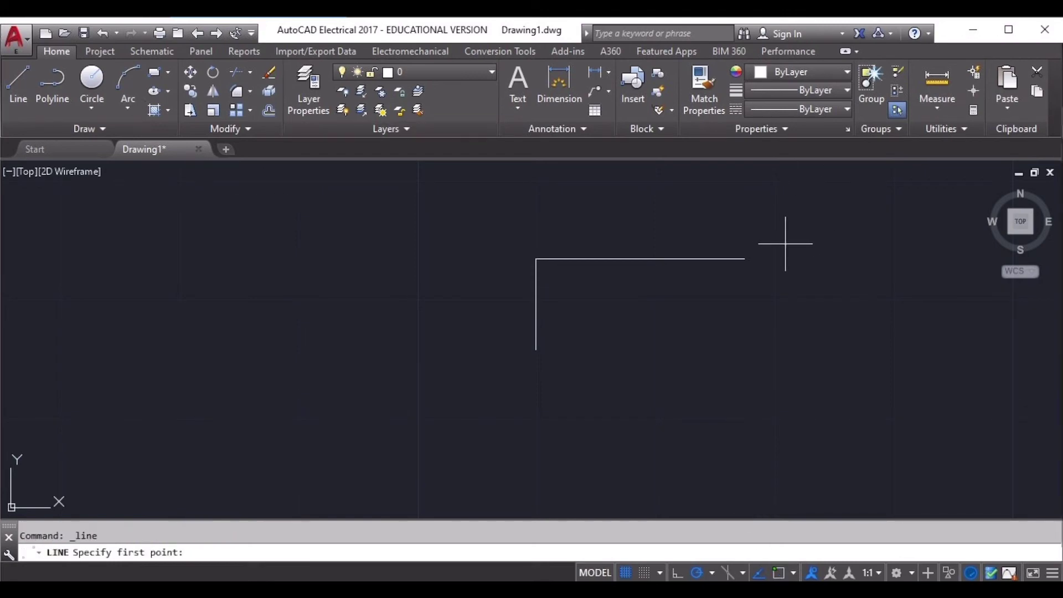
pyautogui.scroll(6, 726, 260)
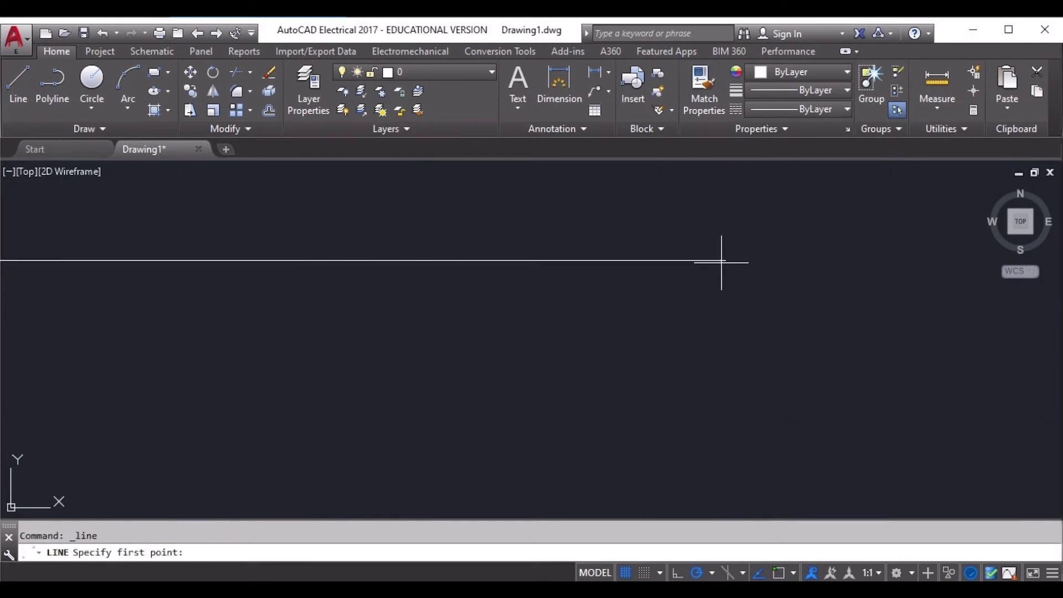
pyautogui.click(725, 260)
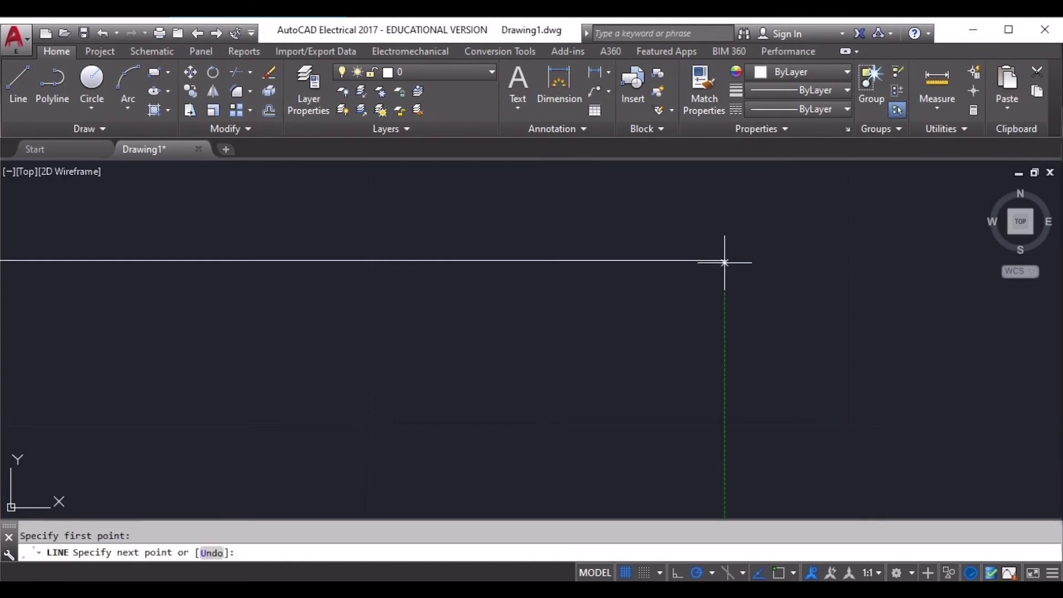
pyautogui.click(724, 413)
pyautogui.press('Escape')
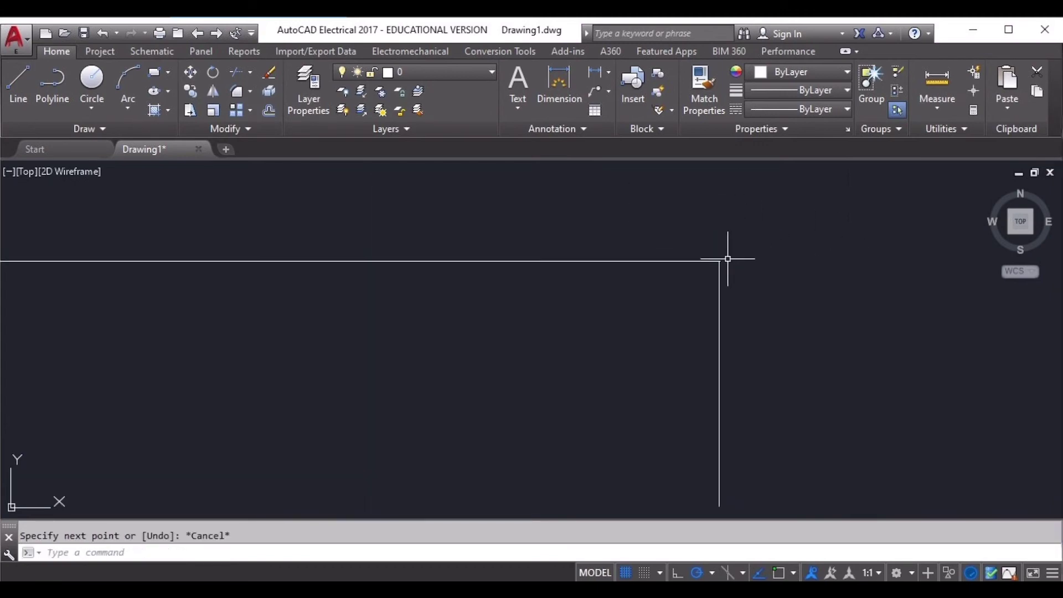
# Inspect the corner gap at the horizontal line's right end, and erase the vertical line placed there by eye.
pyautogui.scroll(4, 692, 255)
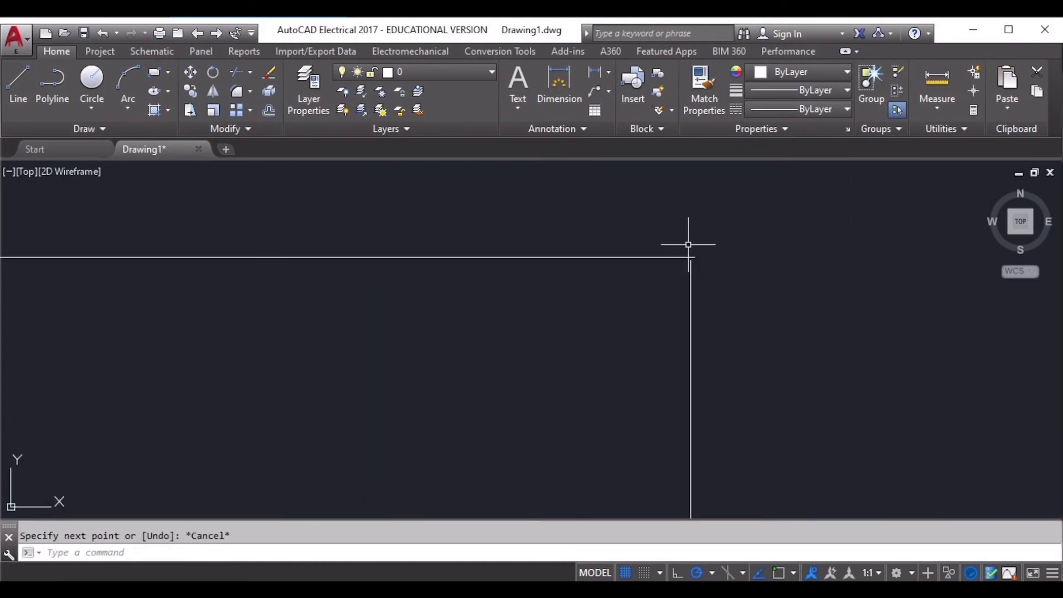
pyautogui.click(829, 329)
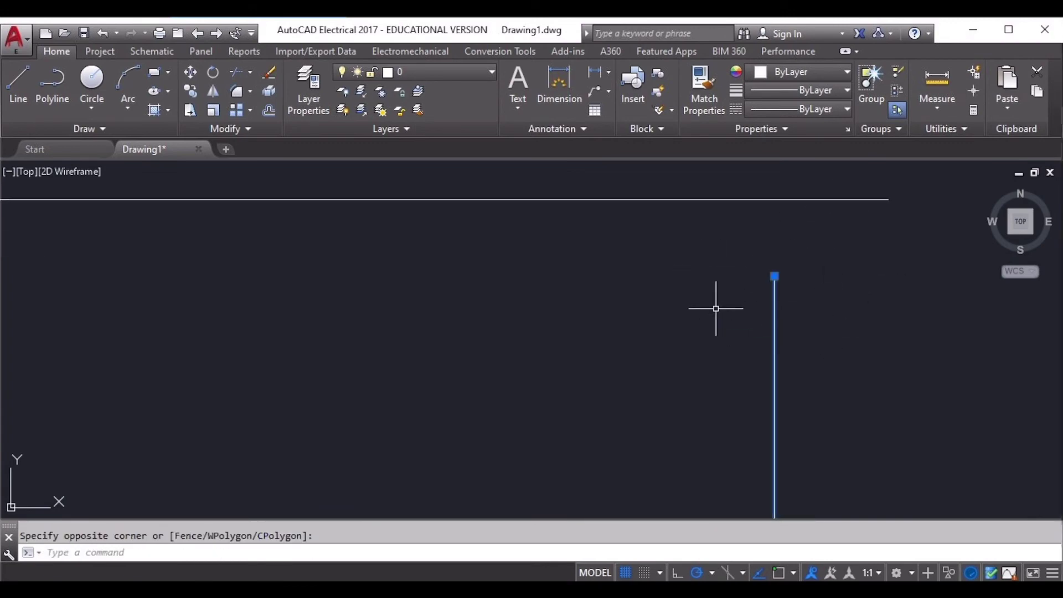
pyautogui.click(716, 309)
pyautogui.press('Delete')
# Turn object snap on and draw an inclined line up and to the right, starting exactly at the horizontal line's right endpoint.
pyautogui.scroll(-3, 823, 375)
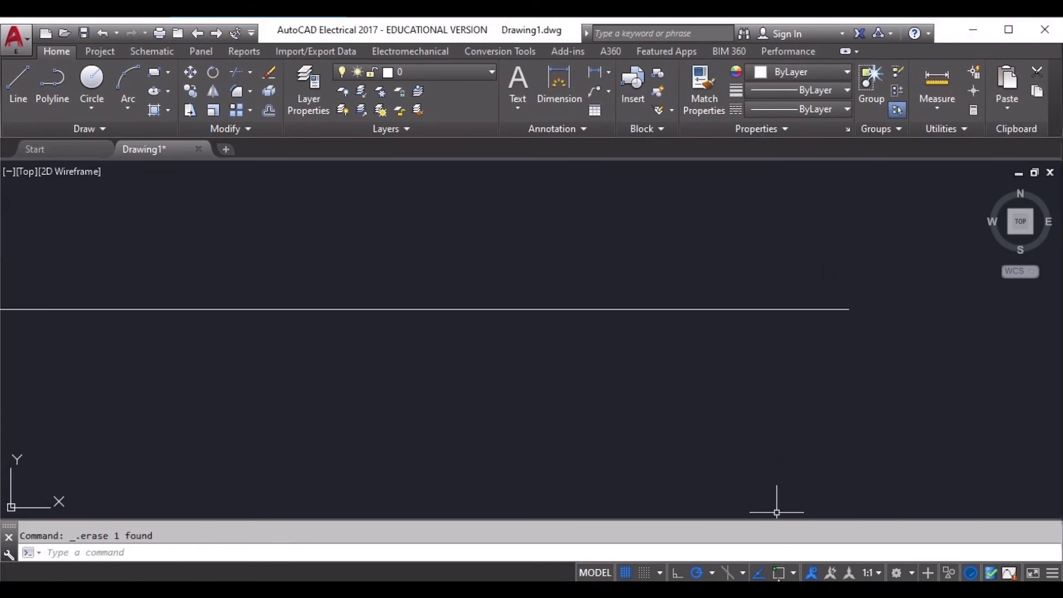
pyautogui.scroll(-10, 777, 513)
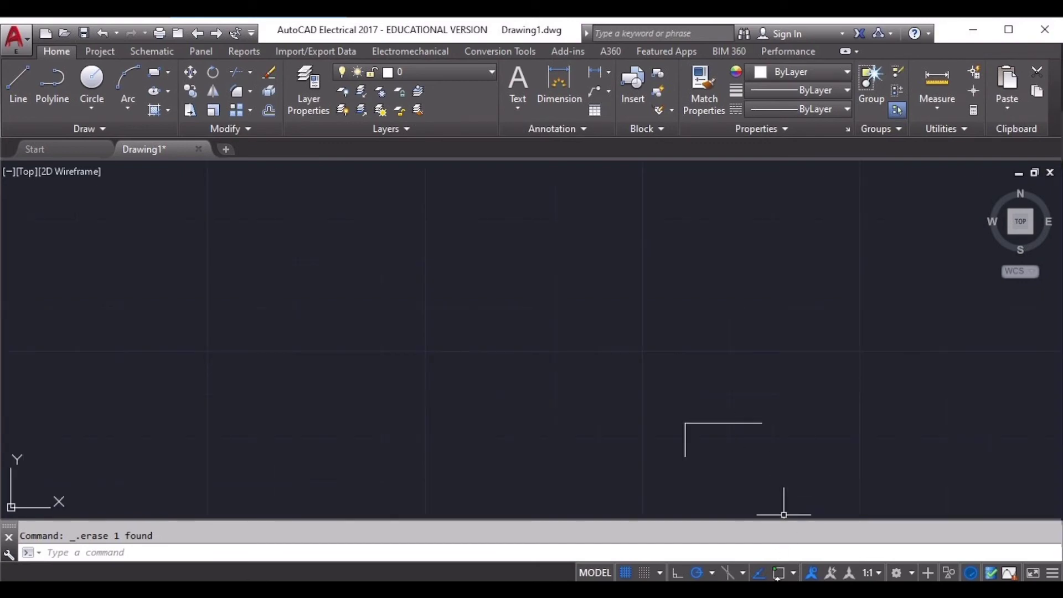
pyautogui.press('F3')
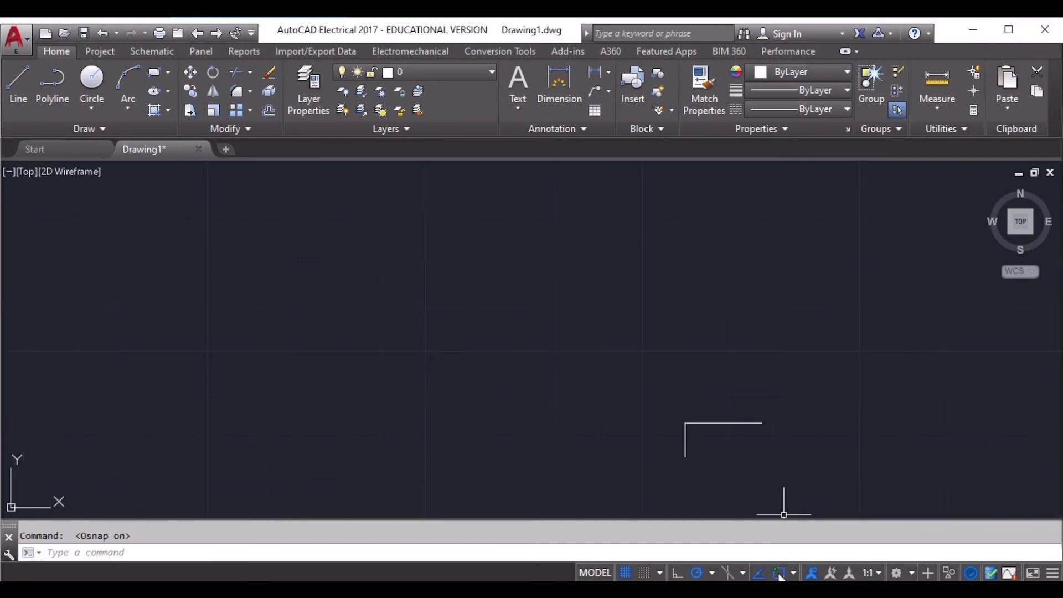
pyautogui.click(19, 83)
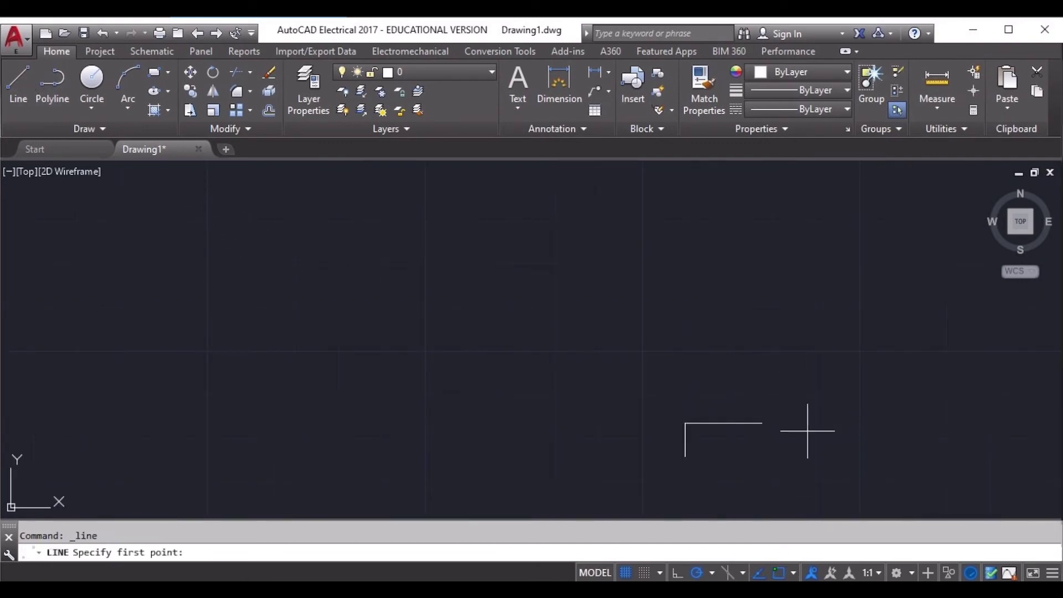
pyautogui.click(762, 423)
pyautogui.click(812, 348)
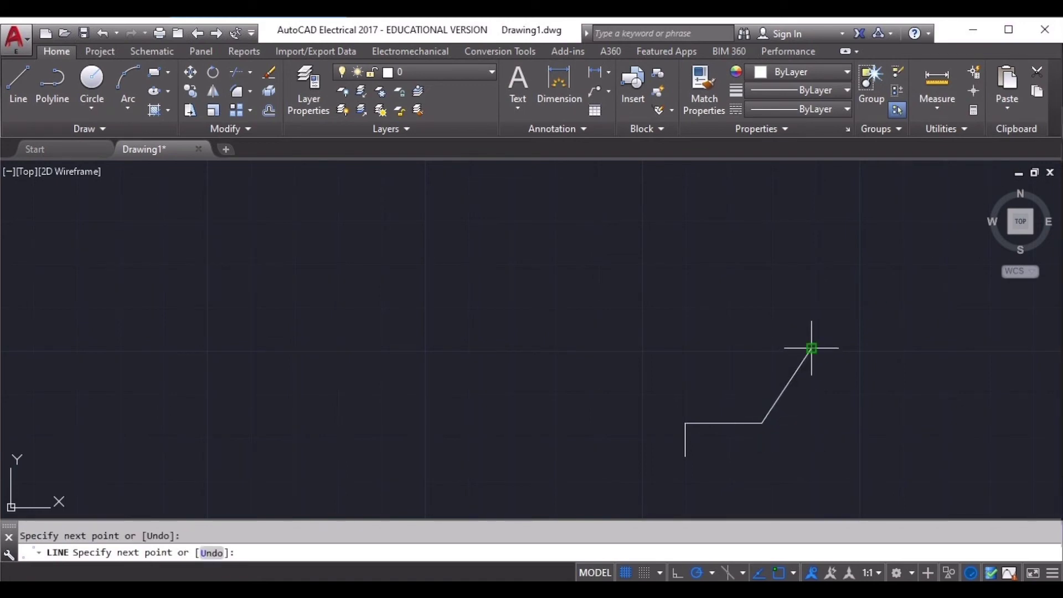
pyautogui.press('Escape')
# Inspect the corner where the inclined and horizontal lines meet, and review the object snap modes in the drafting settings without changing them.
pyautogui.scroll(8, 769, 424)
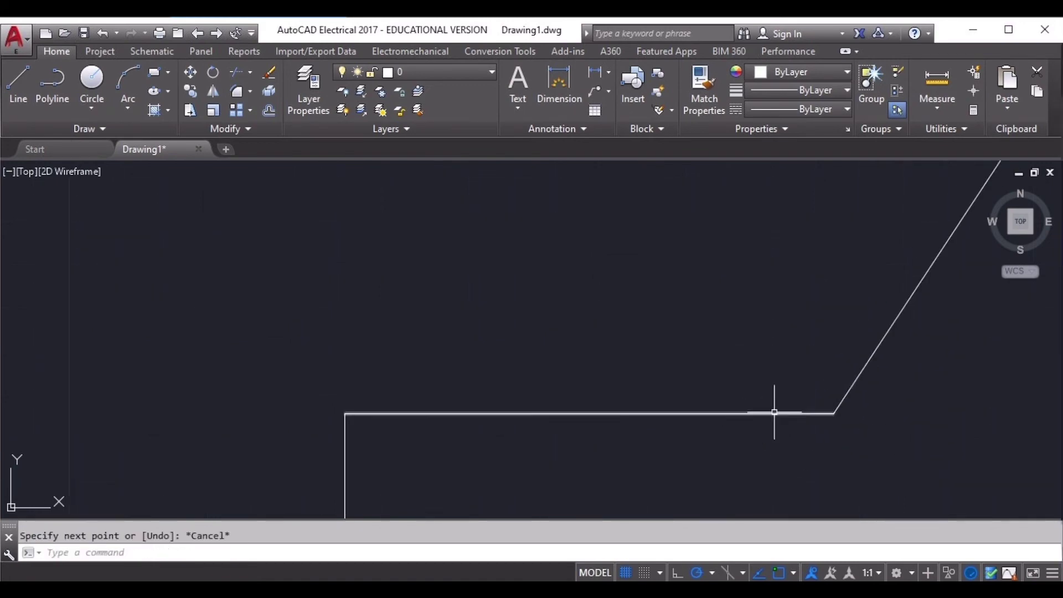
pyautogui.scroll(6, 814, 466)
pyautogui.scroll(8, 682, 322)
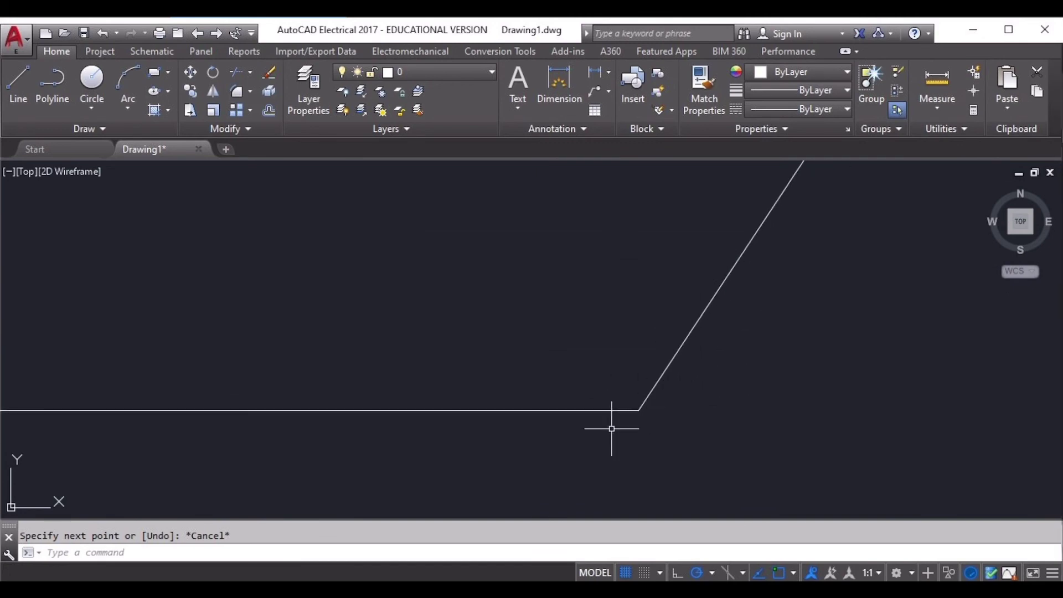
pyautogui.scroll(-8, 613, 396)
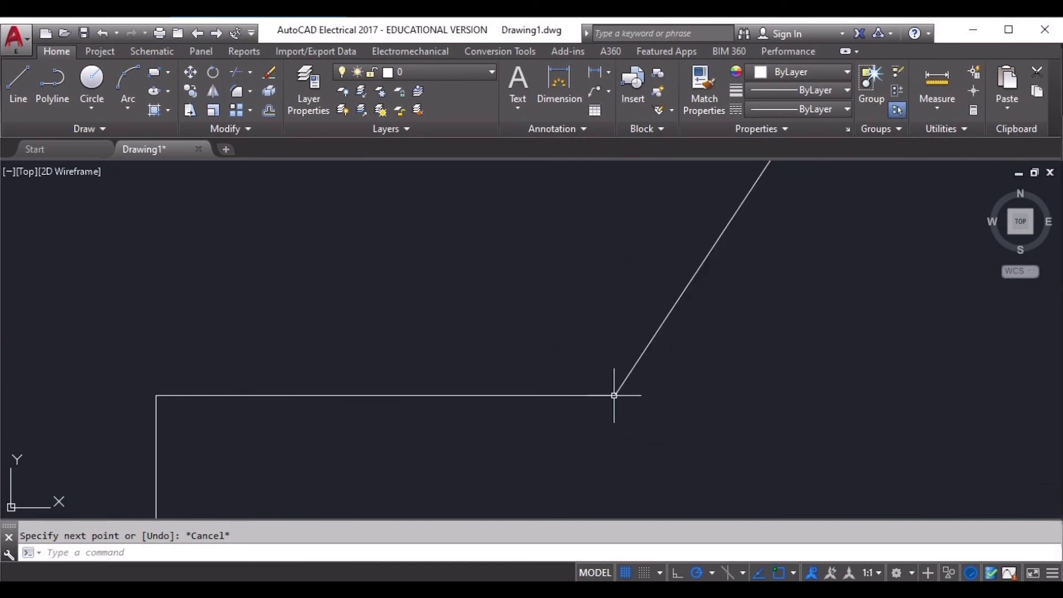
pyautogui.click(795, 574)
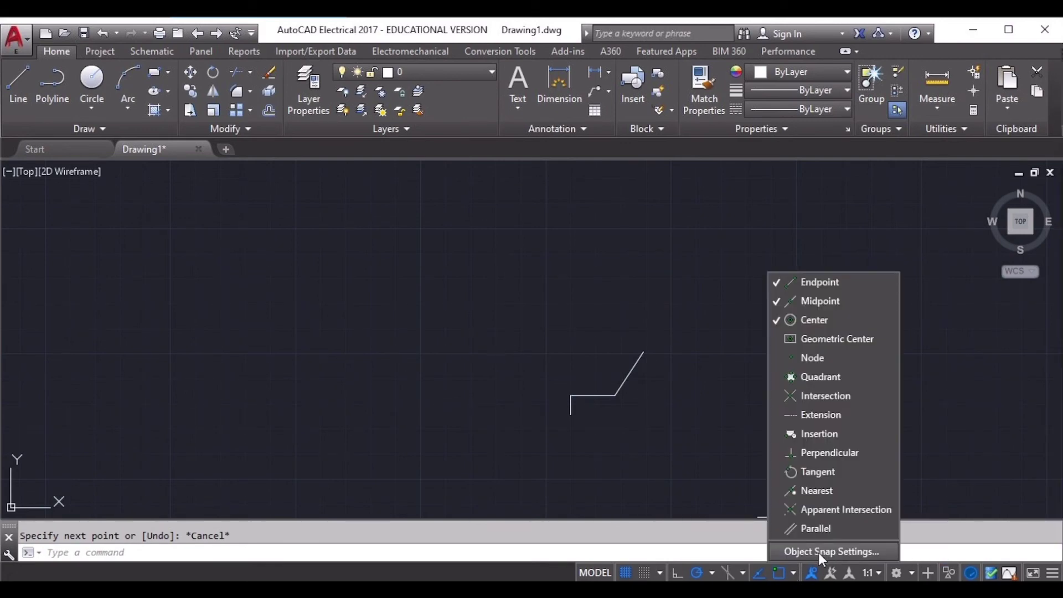
pyautogui.click(819, 554)
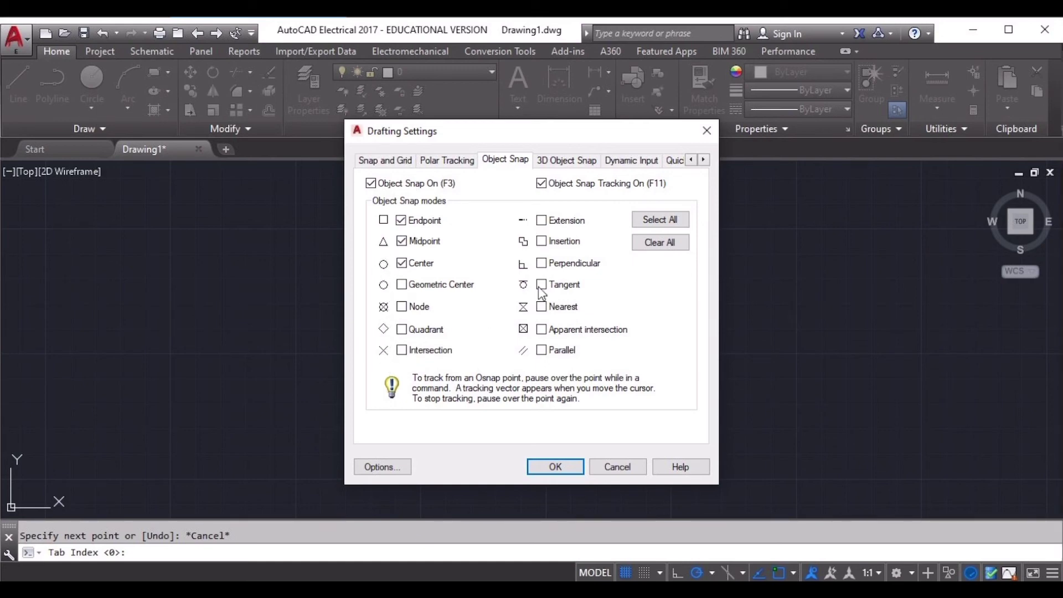
pyautogui.click(624, 469)
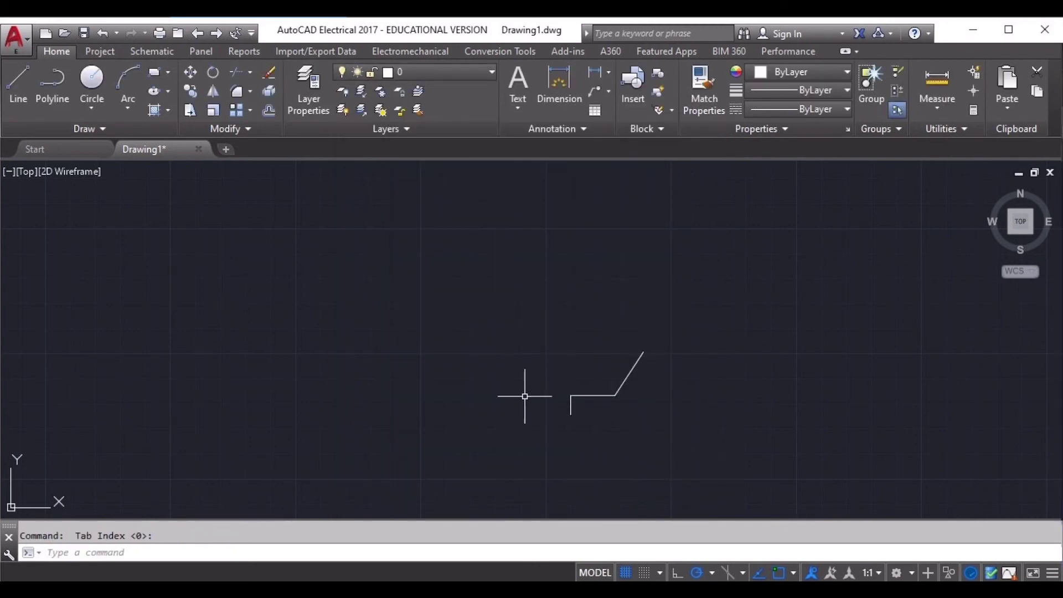
# Draw a vertical line from the inclined line's top level to the short vertical's lower-end level, and continue horizontally to that lower endpoint.
pyautogui.click(18, 83)
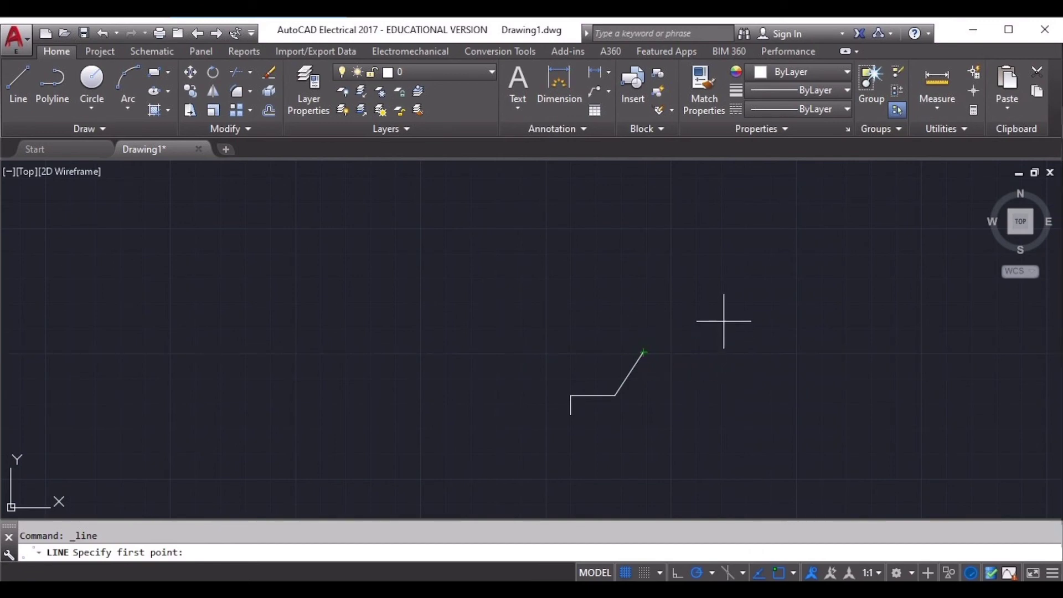
pyautogui.click(767, 352)
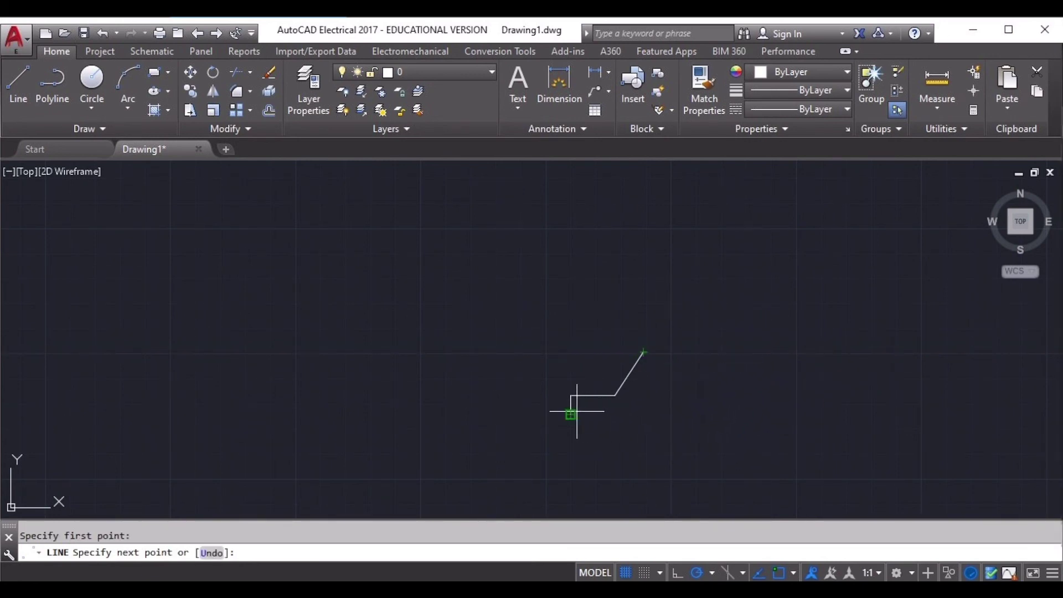
pyautogui.click(767, 414)
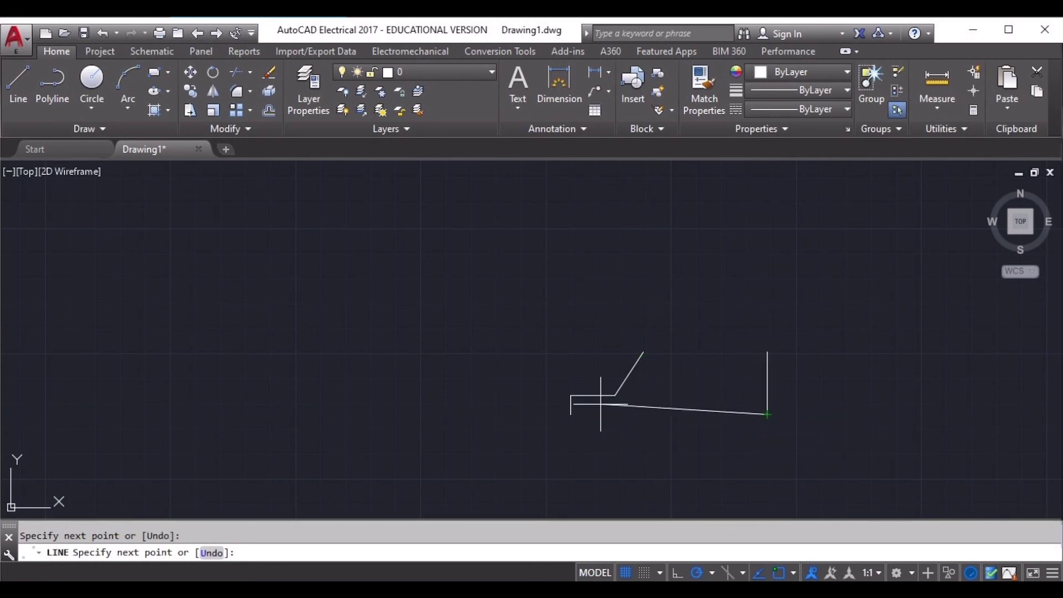
pyautogui.click(571, 415)
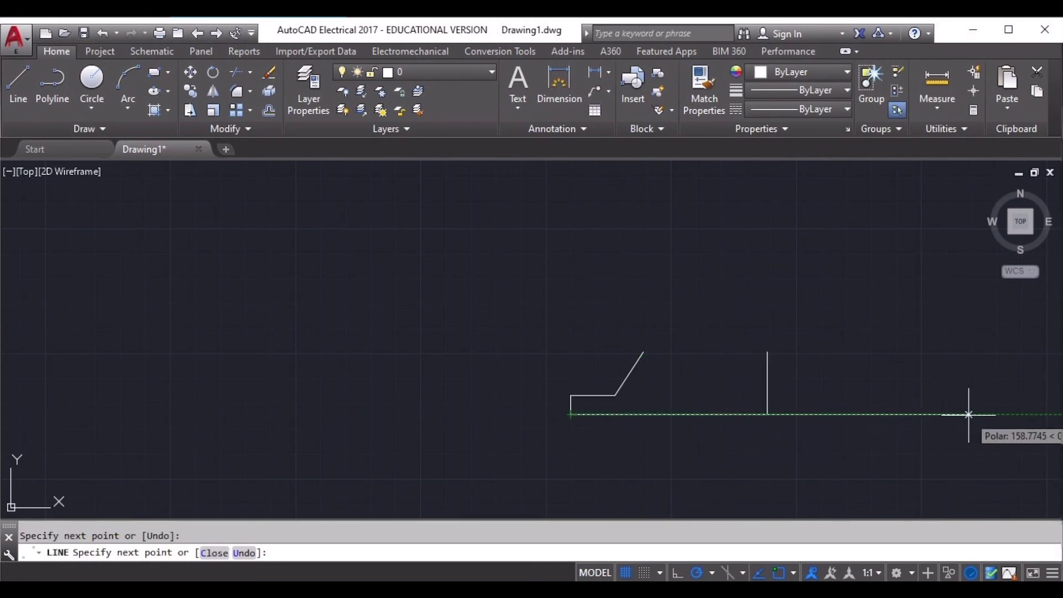
pyautogui.press('Escape')
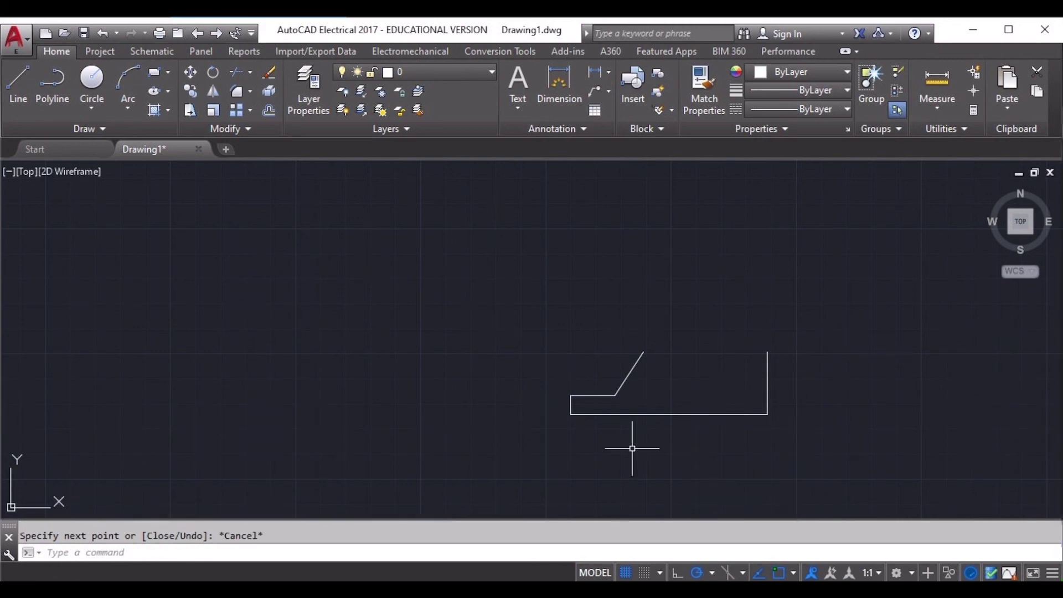
# Try starting a line with object snap tracking turned off, and turn tracking back on.
pyautogui.click(760, 573)
pyautogui.click(19, 89)
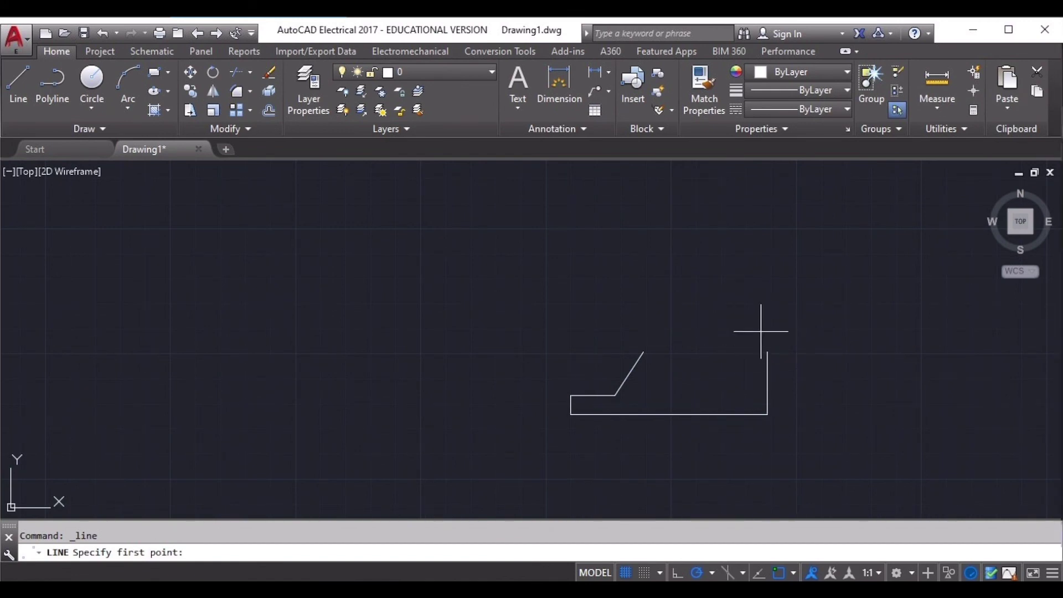
pyautogui.click(759, 572)
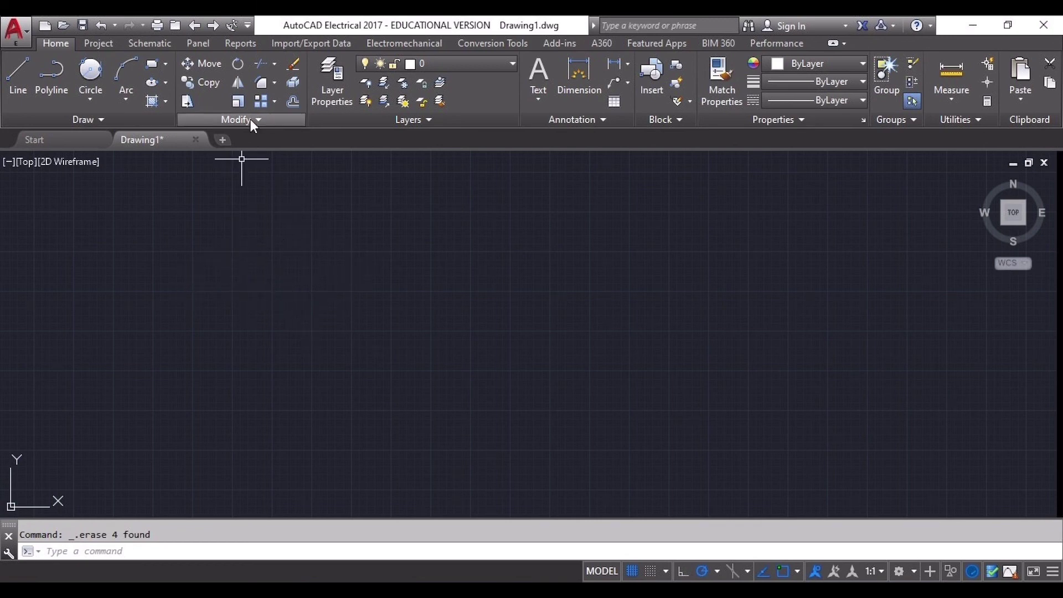
# Show the classic menu bar and look through its insert, format and drawing commands.
pyautogui.click(248, 25)
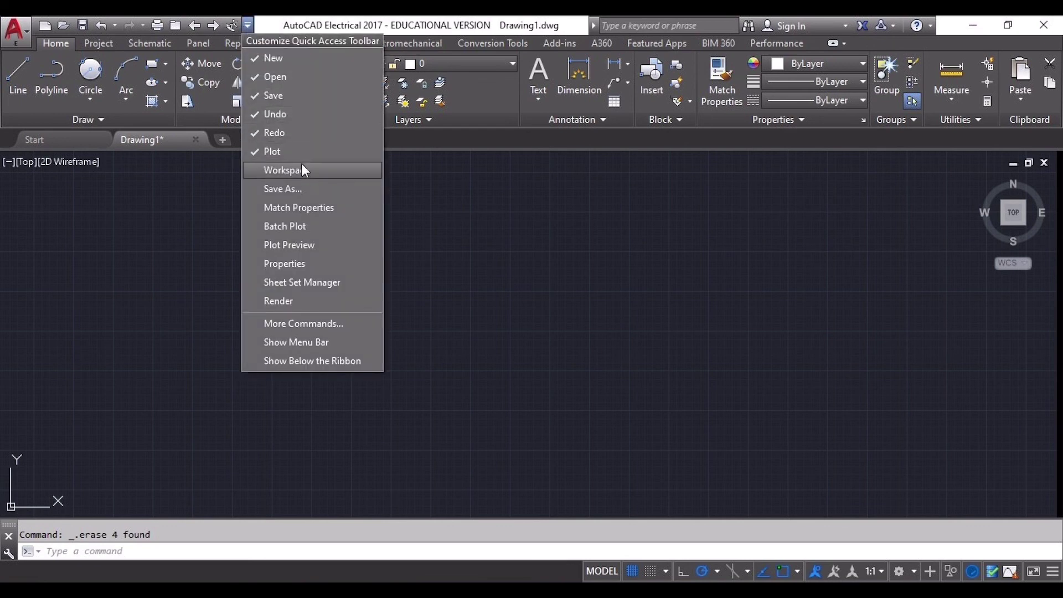
pyautogui.click(342, 342)
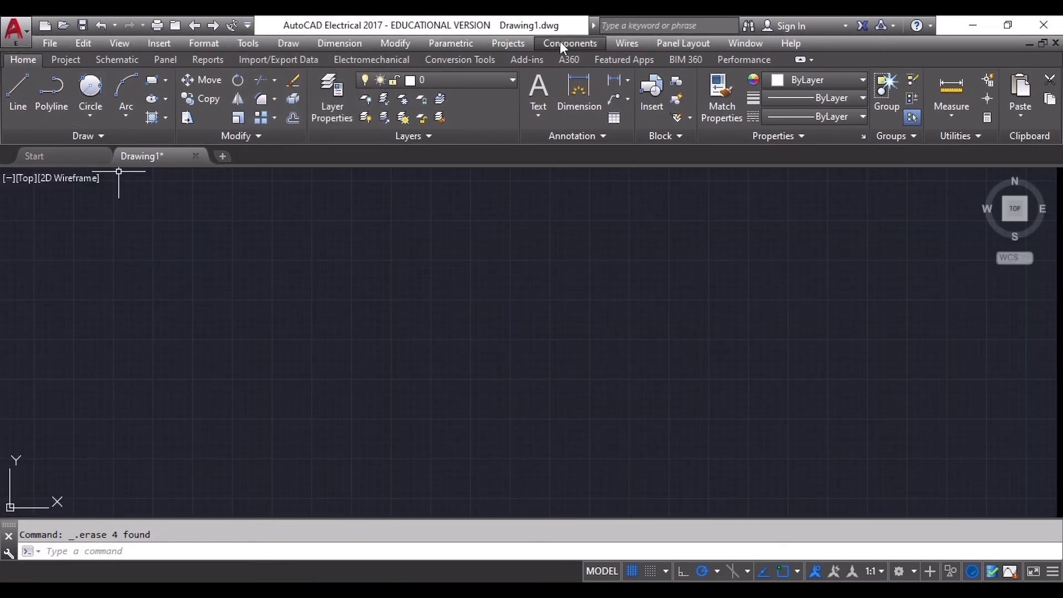
pyautogui.click(119, 44)
pyautogui.moveTo(157, 45)
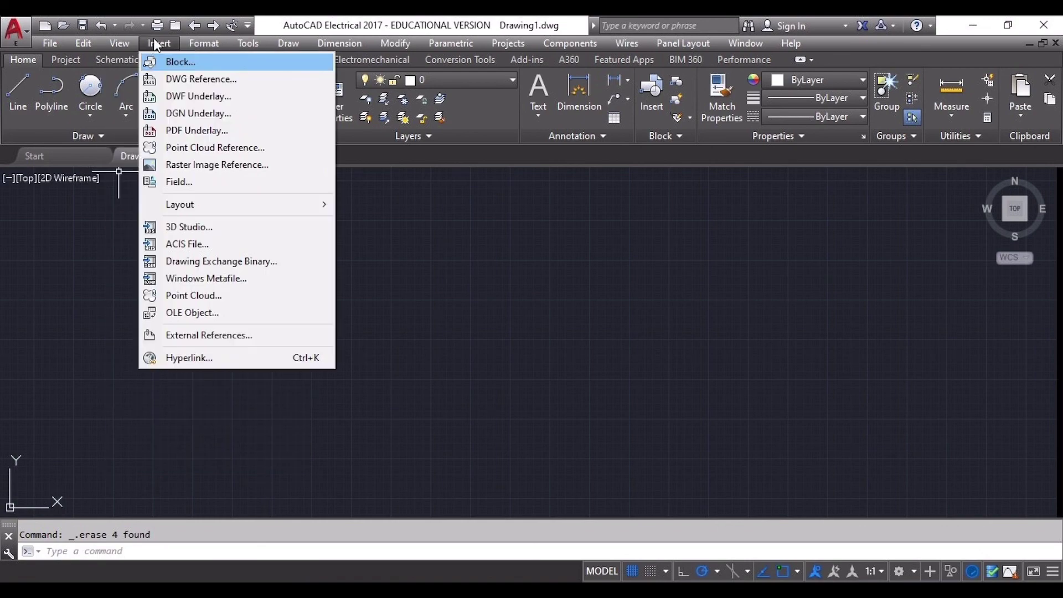
pyautogui.moveTo(195, 42)
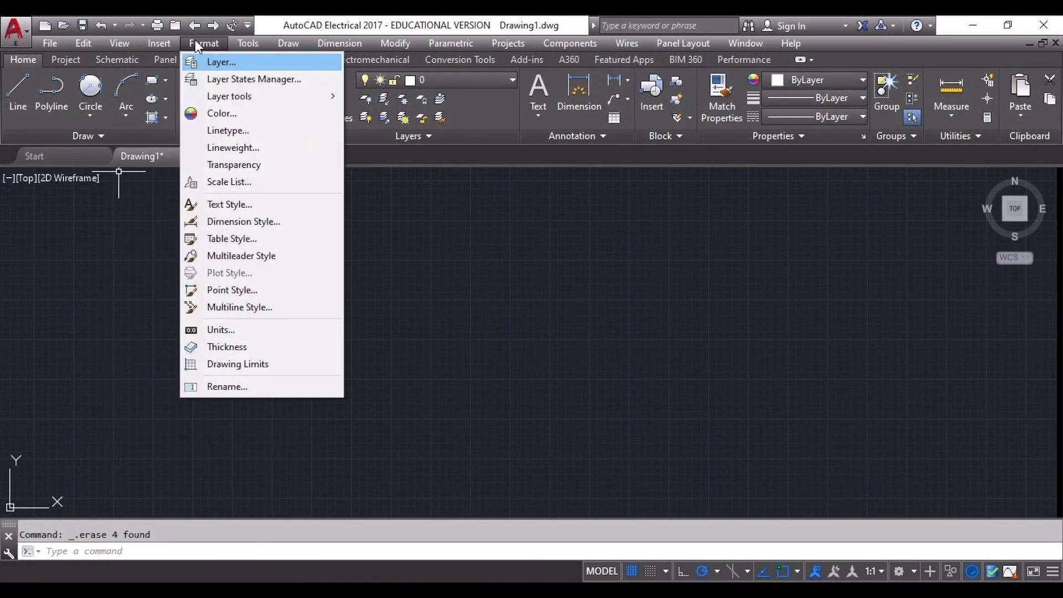
pyautogui.moveTo(248, 44)
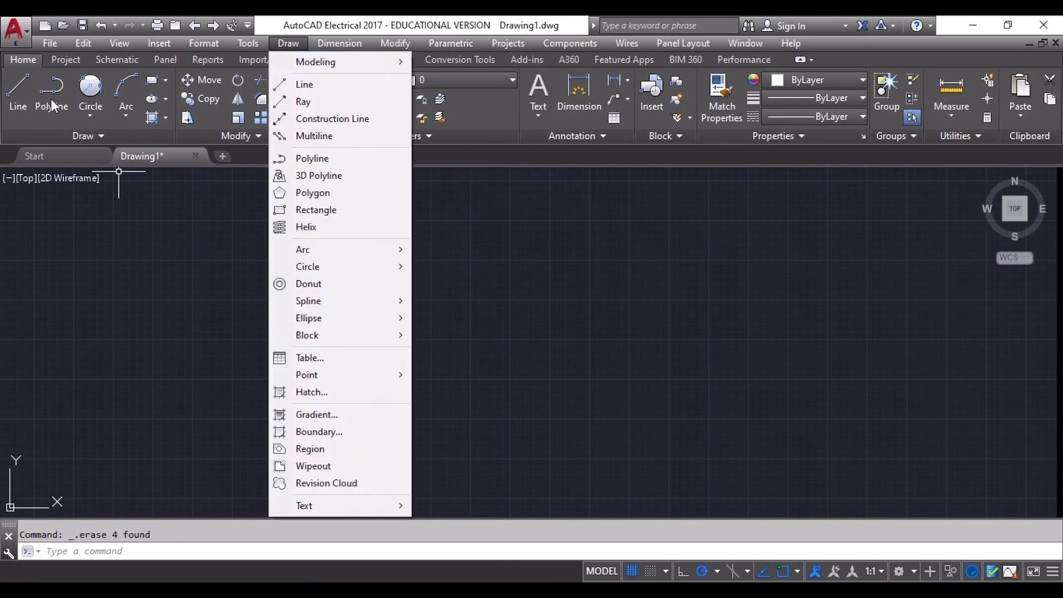
pyautogui.click(203, 255)
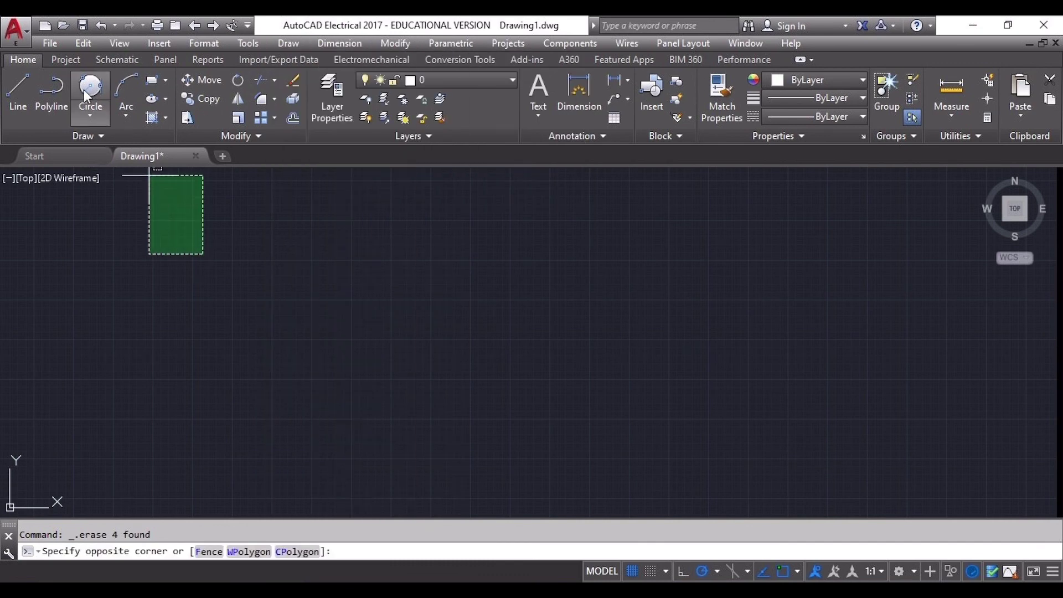
pyautogui.click(143, 248)
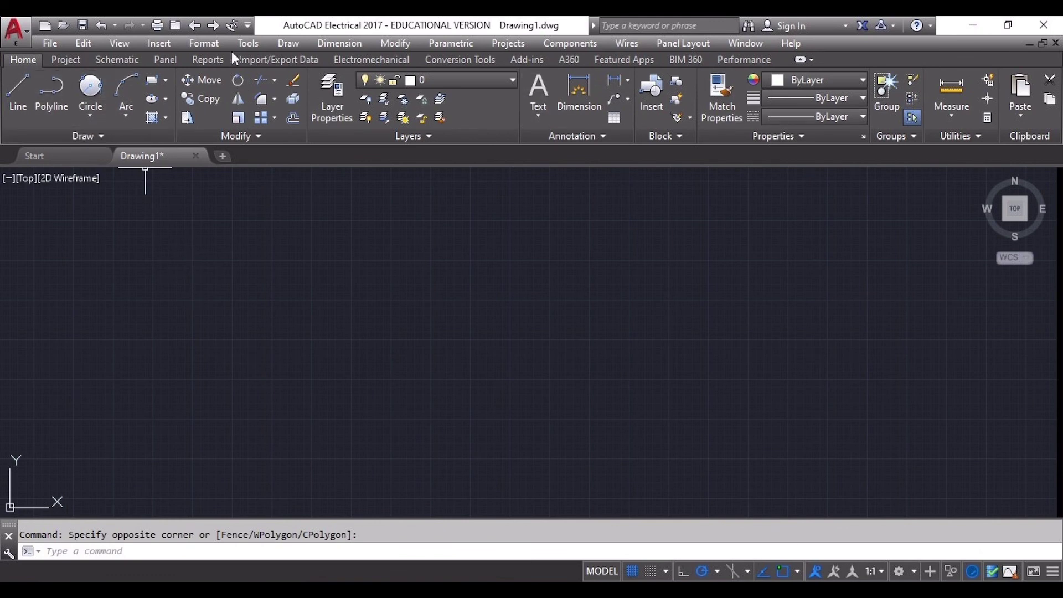
# Compare the menu bar's Draw and Modify commands with the matching tools on the ribbon.
pyautogui.click(281, 45)
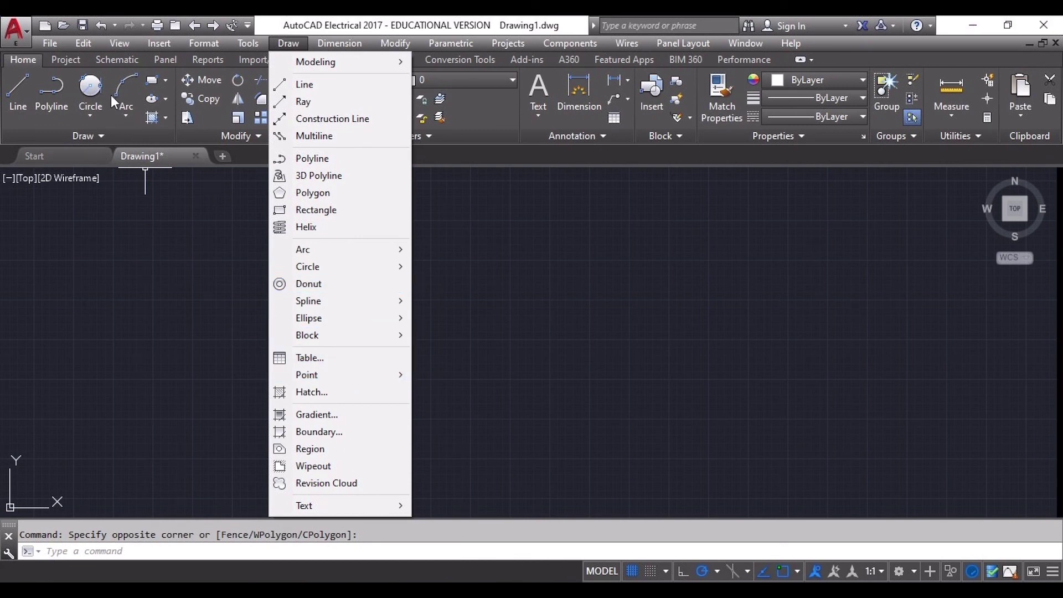
pyautogui.click(141, 250)
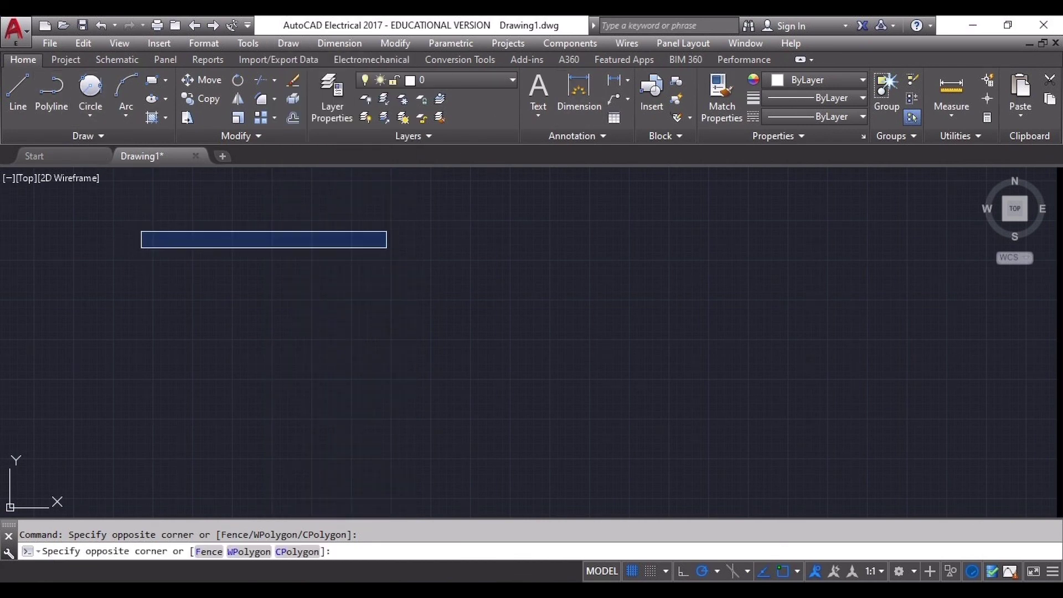
pyautogui.click(387, 231)
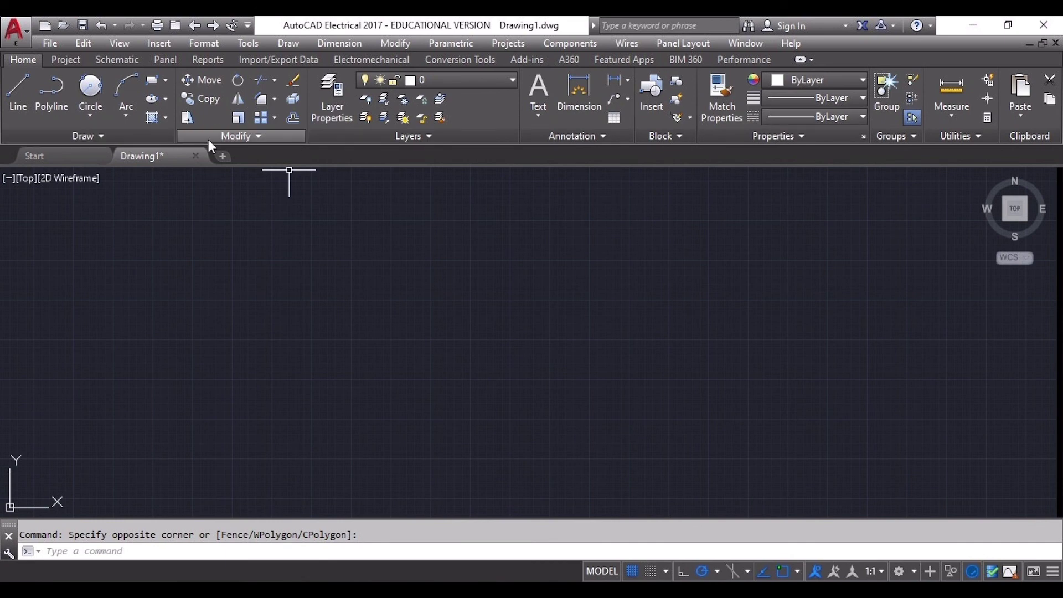
pyautogui.click(388, 42)
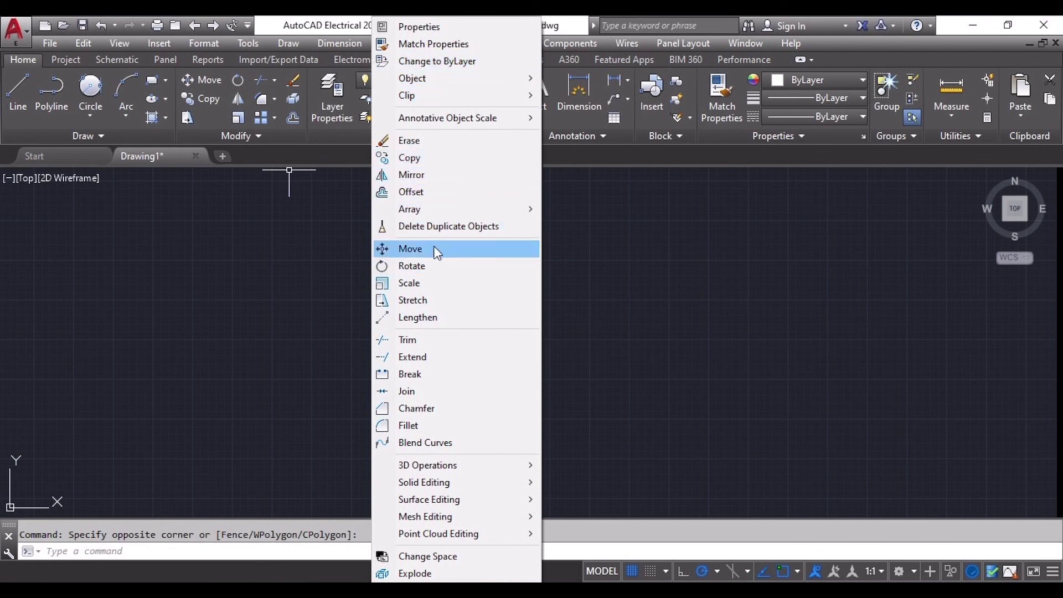
pyautogui.click(269, 258)
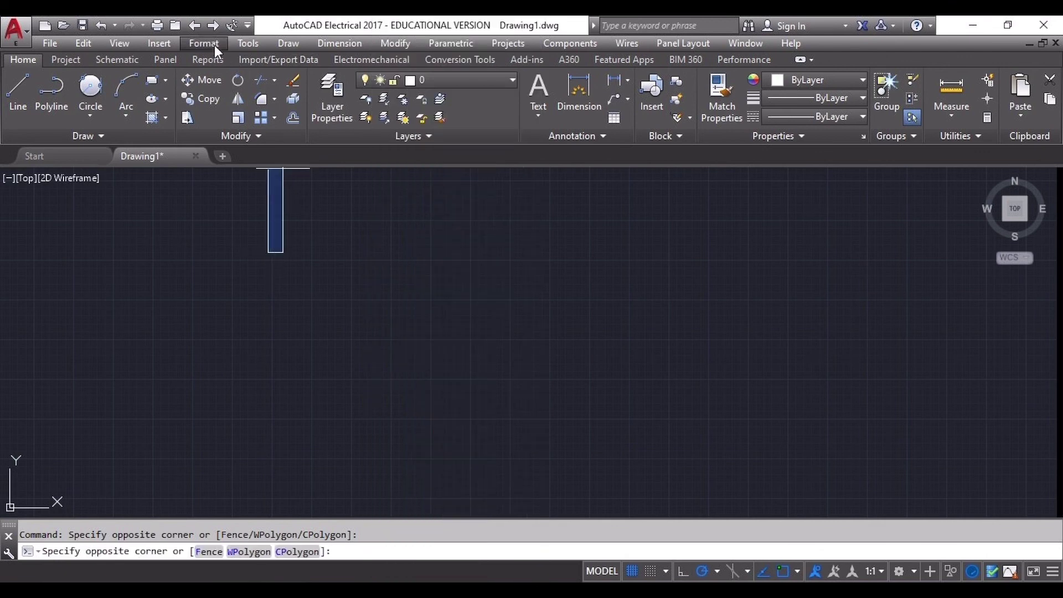
pyautogui.click(263, 291)
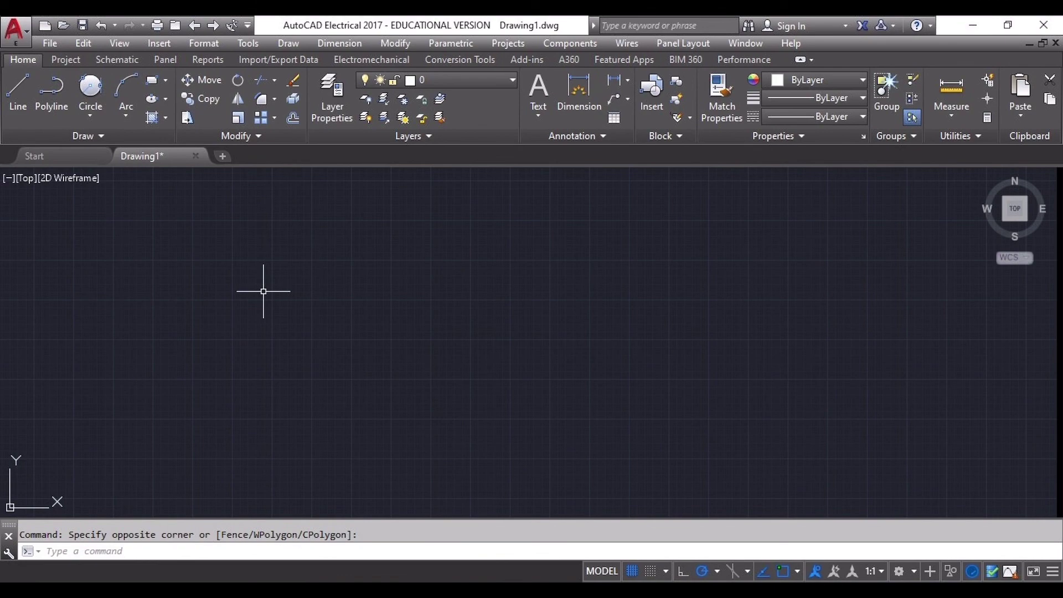